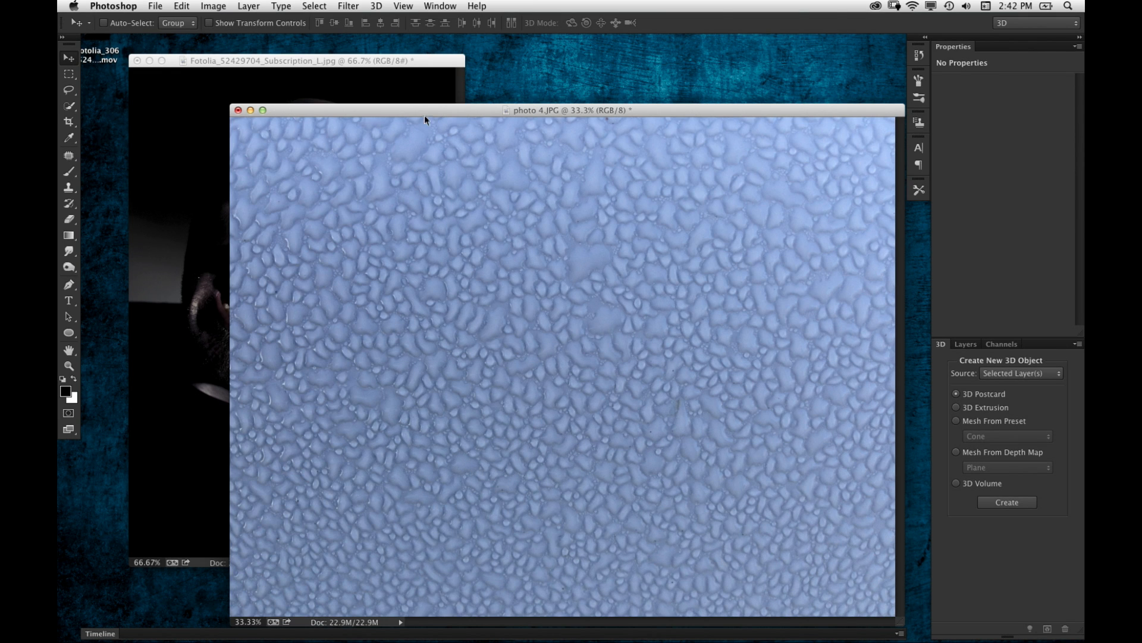
Desaturate the blue droplet texture in photo 4.JPG to greyscale
left_click_drag(425, 117, 457, 106)
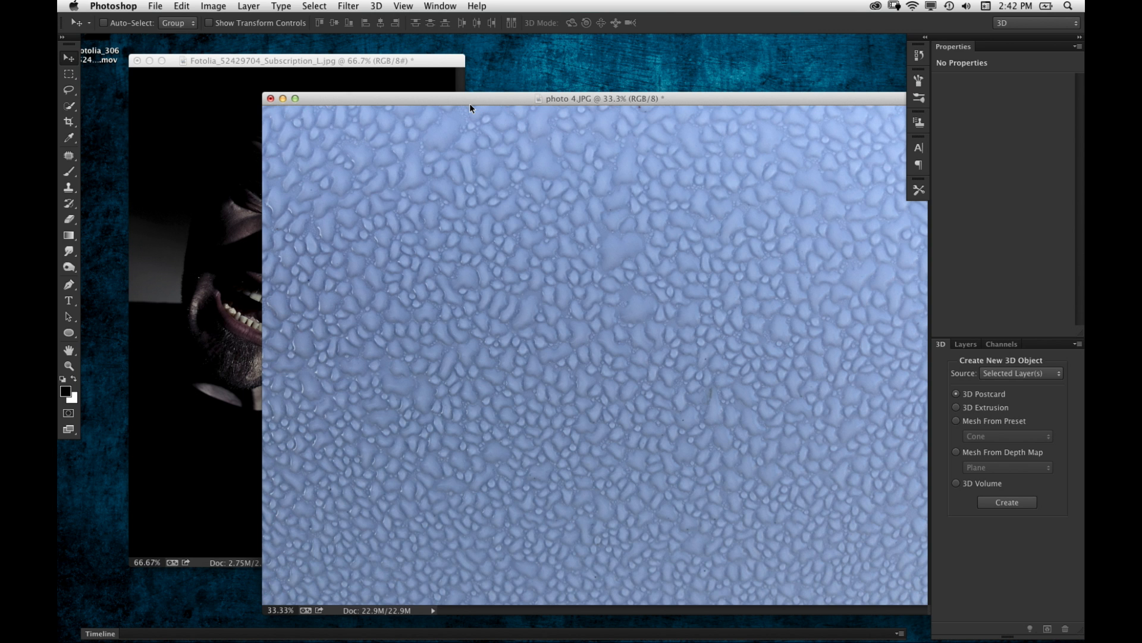
key("super+minus")
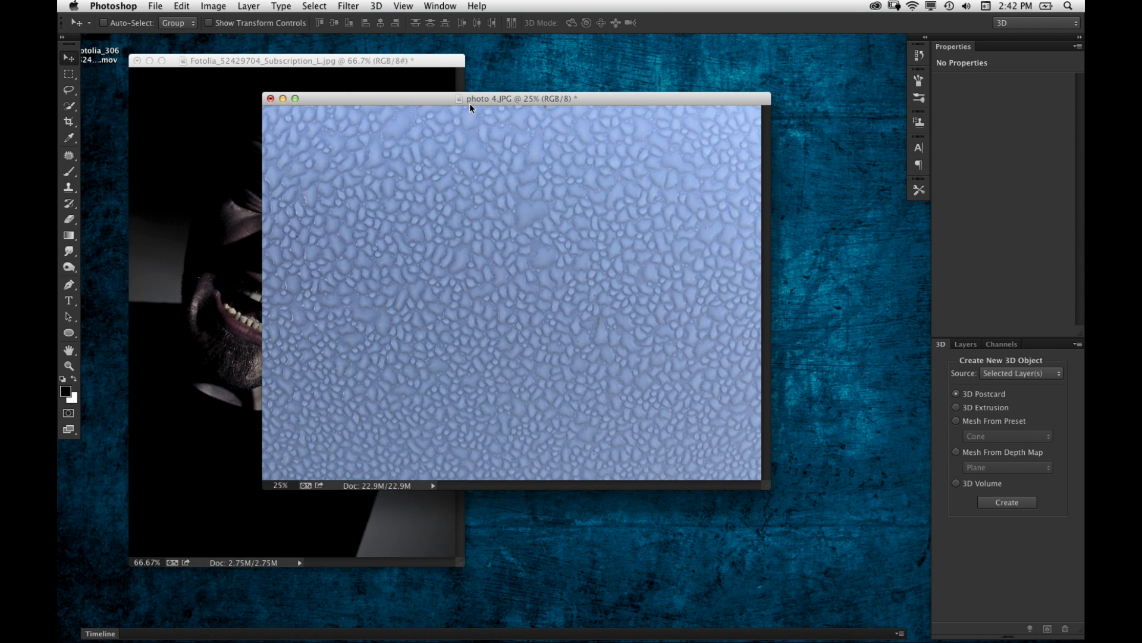
left_click(213, 6)
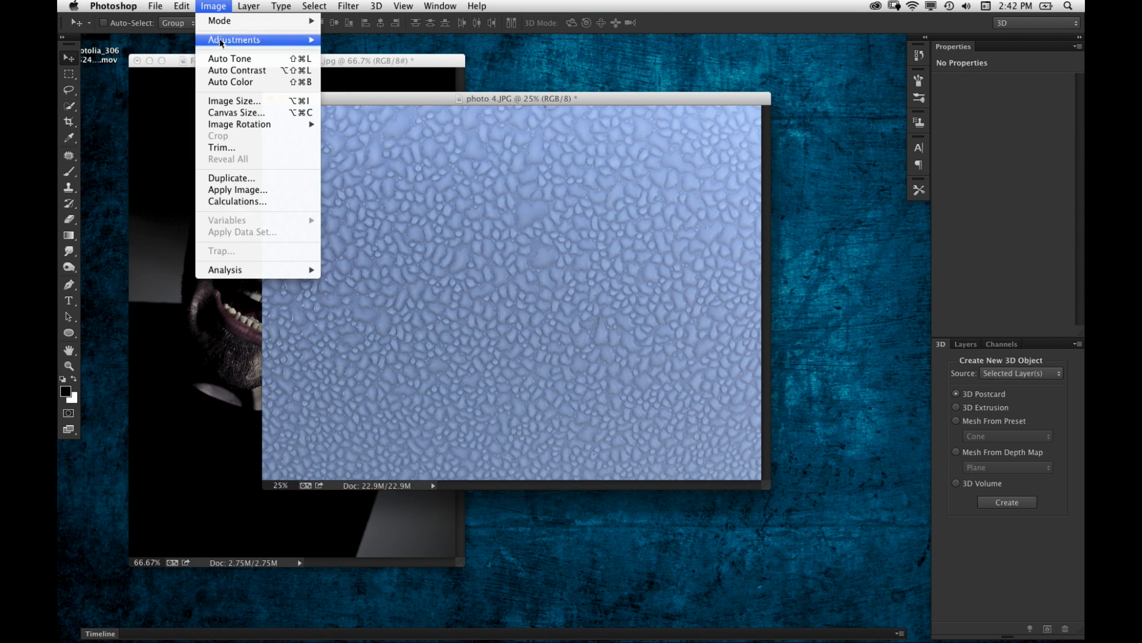
mouse_move(238, 39)
left_click(382, 278)
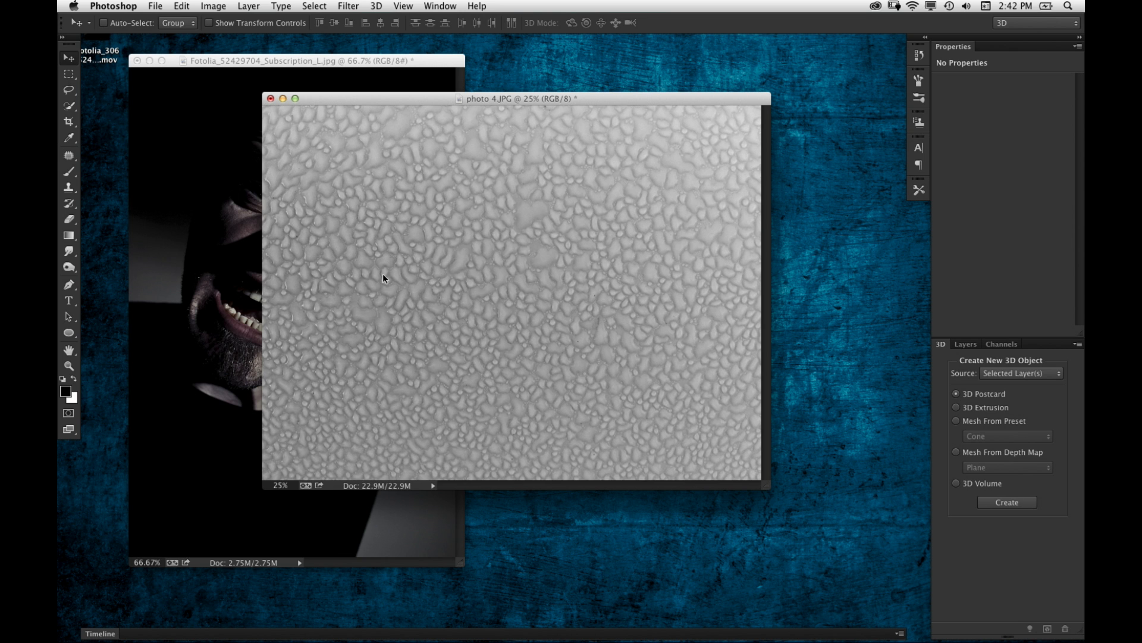
Increase the texture's contrast with Levels, raising the black input level and lowering the white input level to 219
key("super+l")
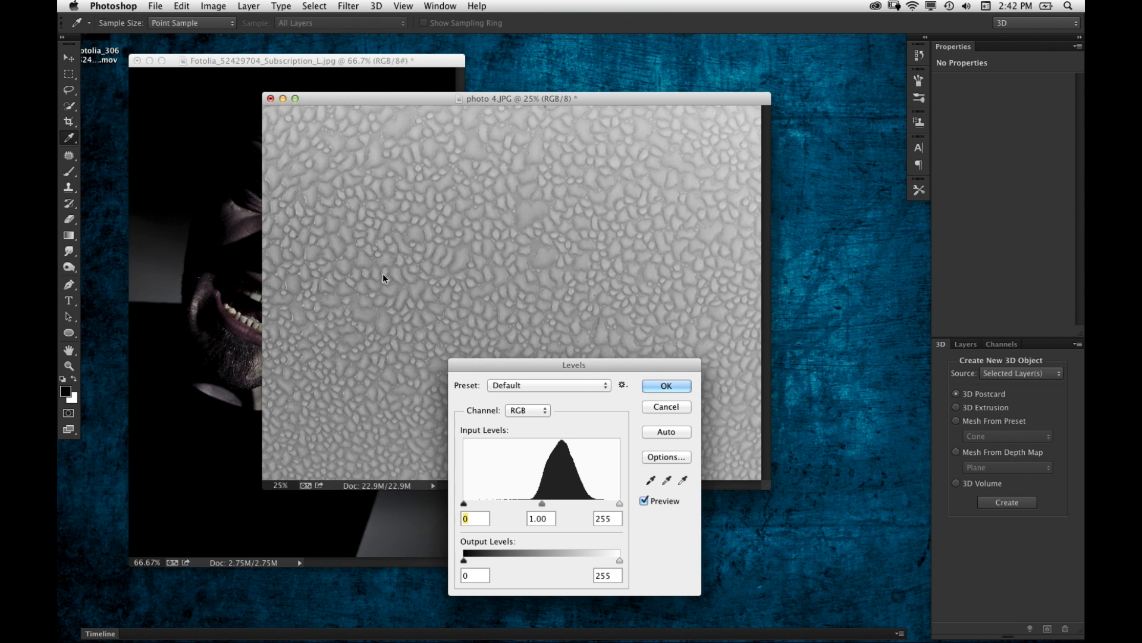
left_click_drag(464, 503, 490, 504)
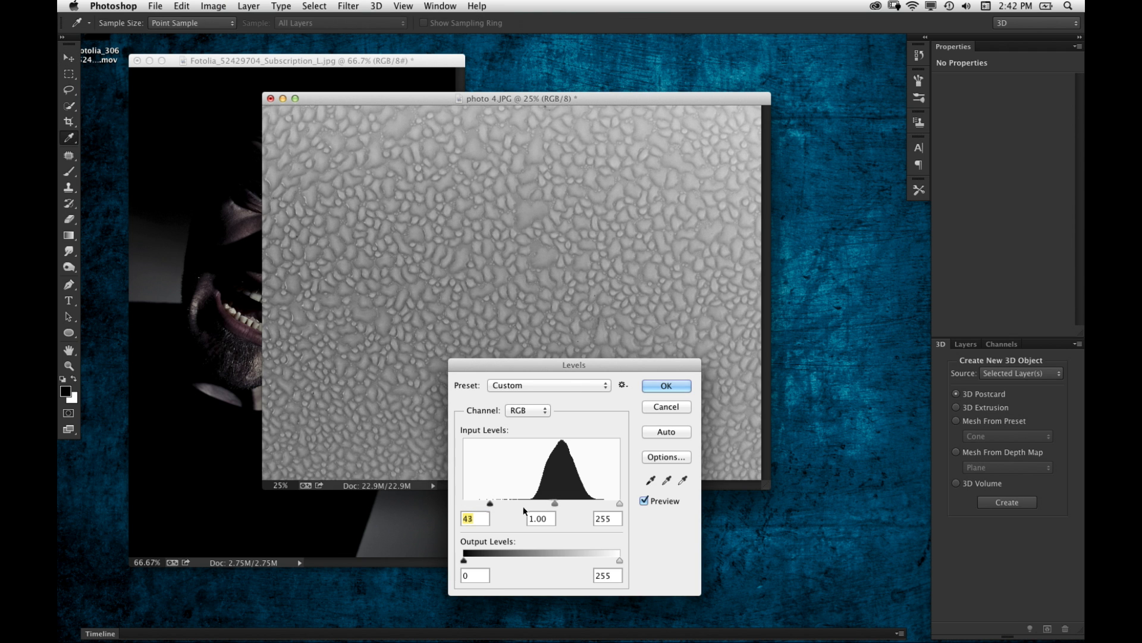
left_click_drag(617, 507, 598, 505)
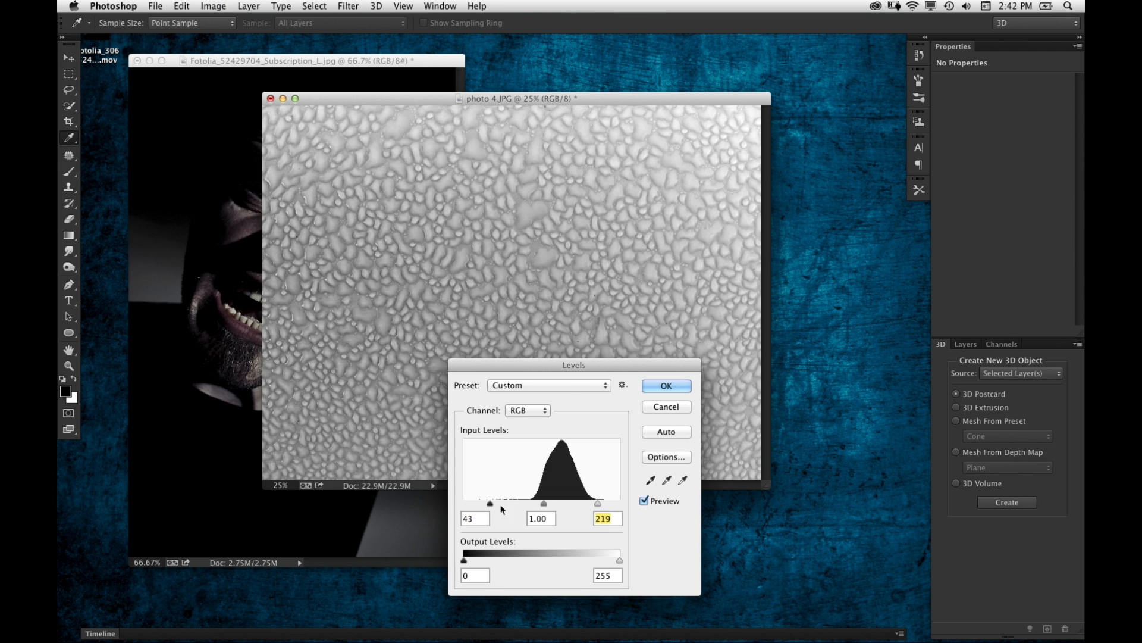
left_click_drag(491, 504, 507, 505)
left_click(666, 386)
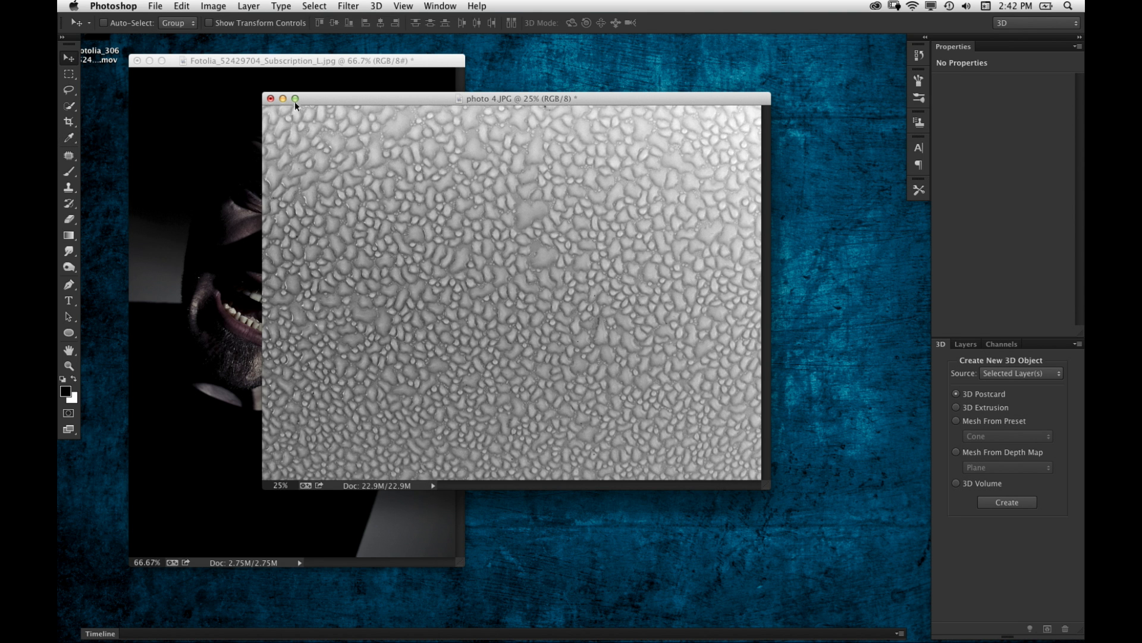
Copy the grey texture into the portrait document as a new layer and minimise the photo 4.JPG window
left_click_drag(330, 97, 498, 126)
left_click_drag(518, 273, 341, 294)
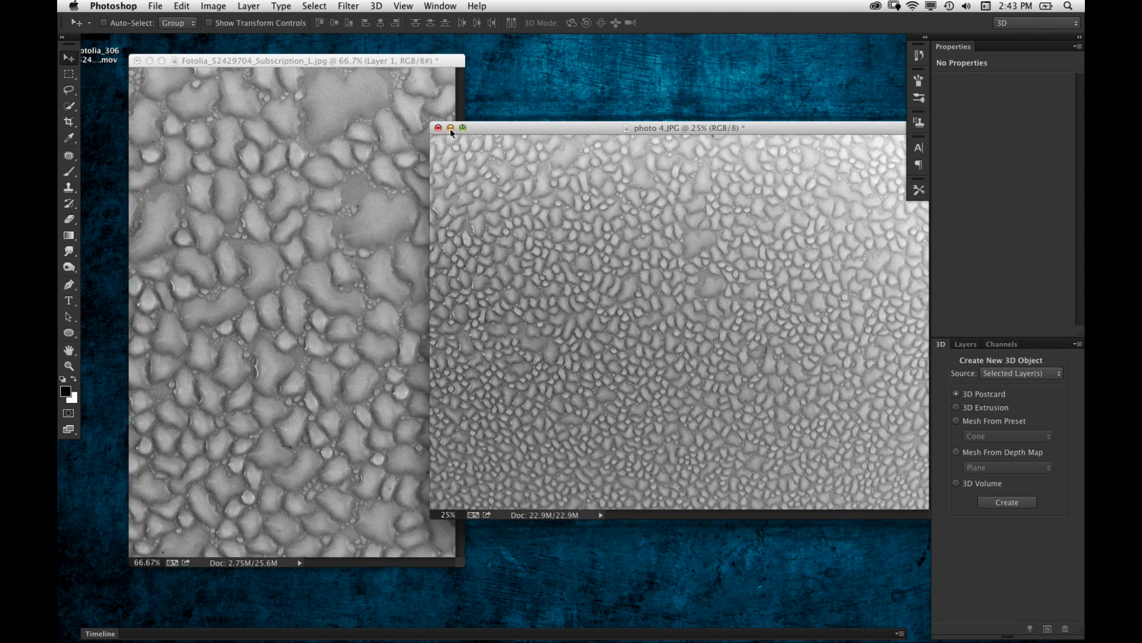
left_click(451, 128)
Scale the oversized texture layer down with Free Transform so it fits within the portrait's width
key("super+t")
key("super+0")
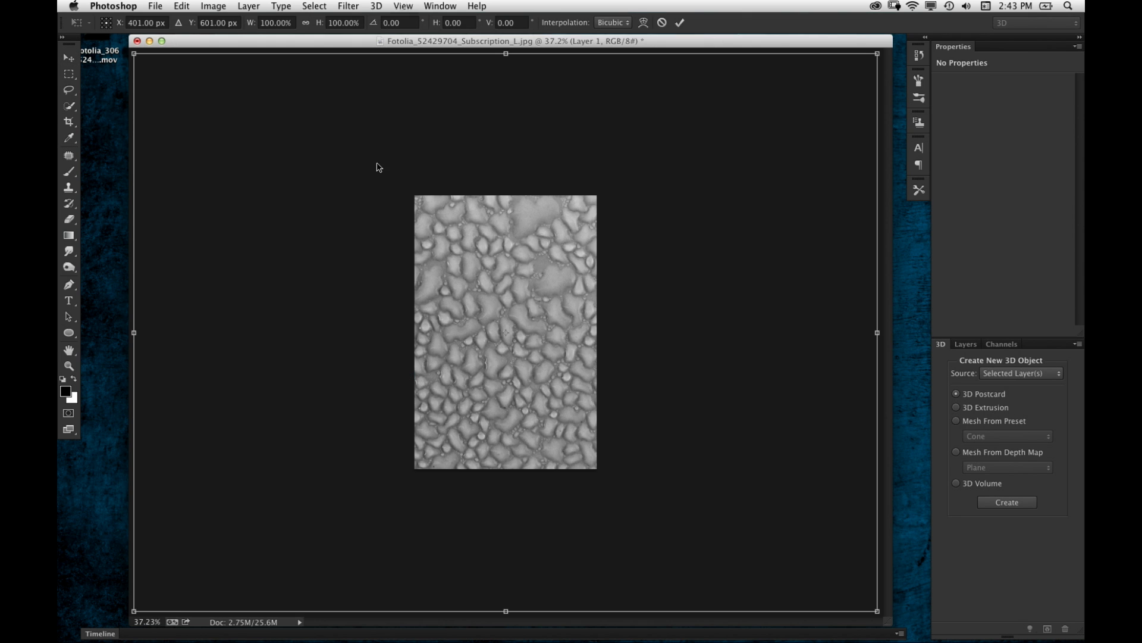
left_click_drag(883, 62, 555, 236)
key("Return")
key("super+1")
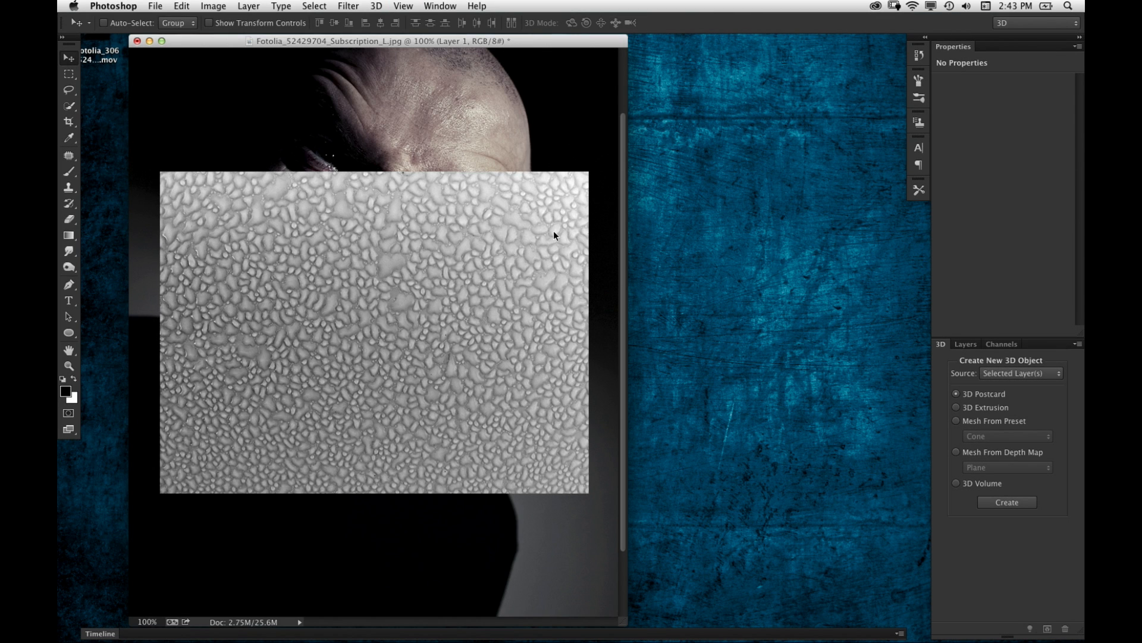
Float and enlarge the Layers panel, and duplicate Layer 1 as a hidden spare copy, leaving the original layer selected
left_click_drag(966, 344, 690, 226)
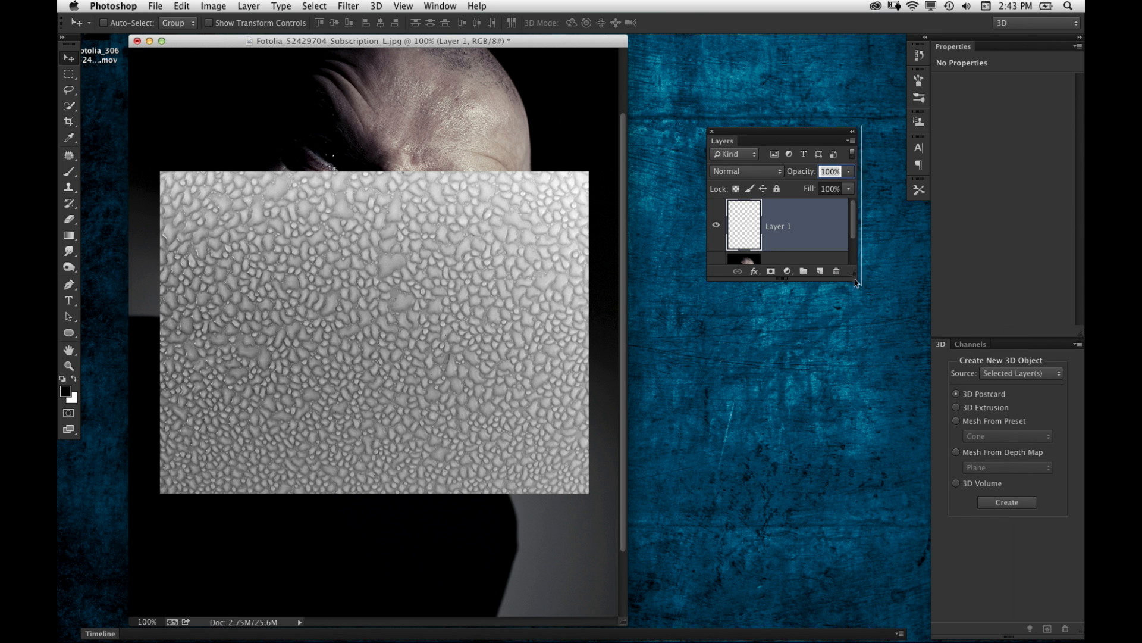
left_click_drag(857, 278, 857, 443)
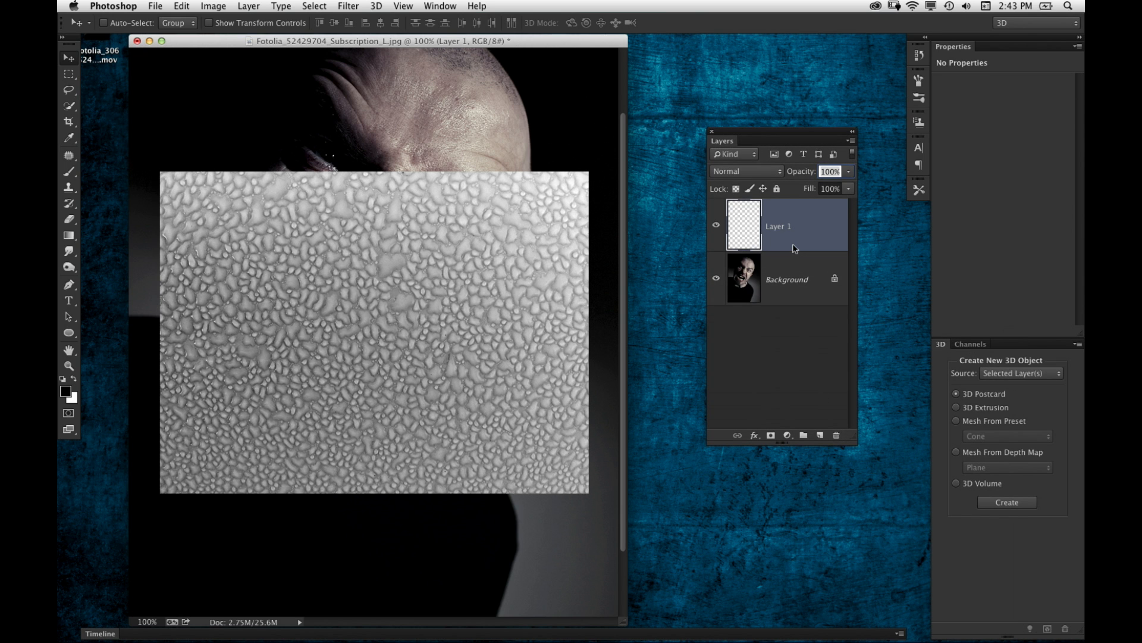
key("super+j")
left_click(717, 225)
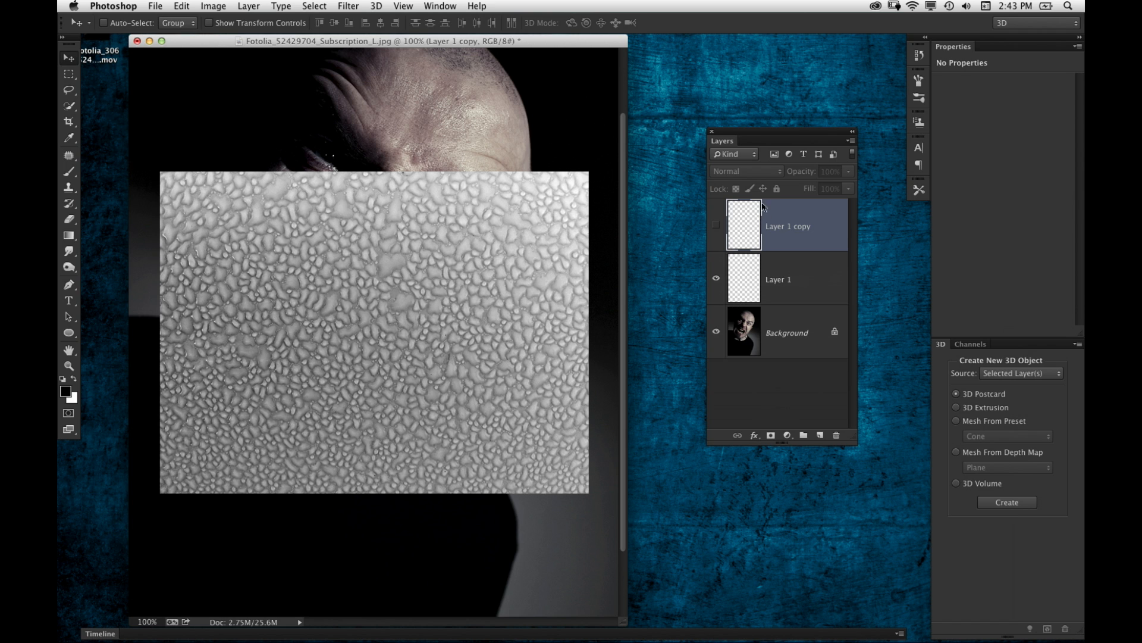
left_click(751, 264)
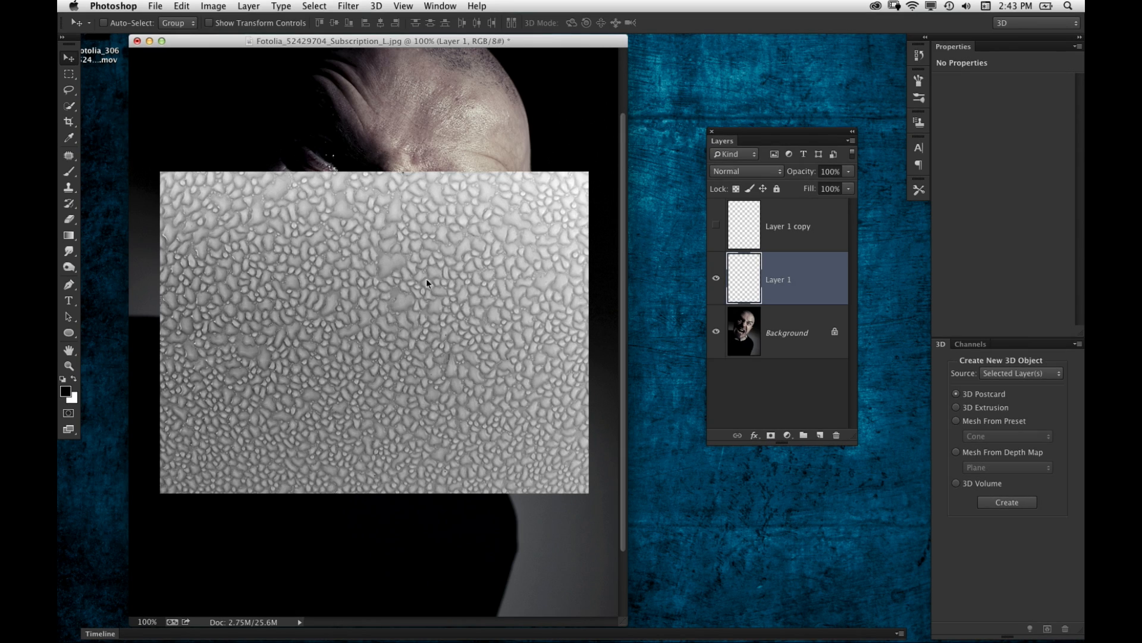
Move Layer 1 up over the man's face and set its opacity to 50%
left_click_drag(426, 283, 420, 238)
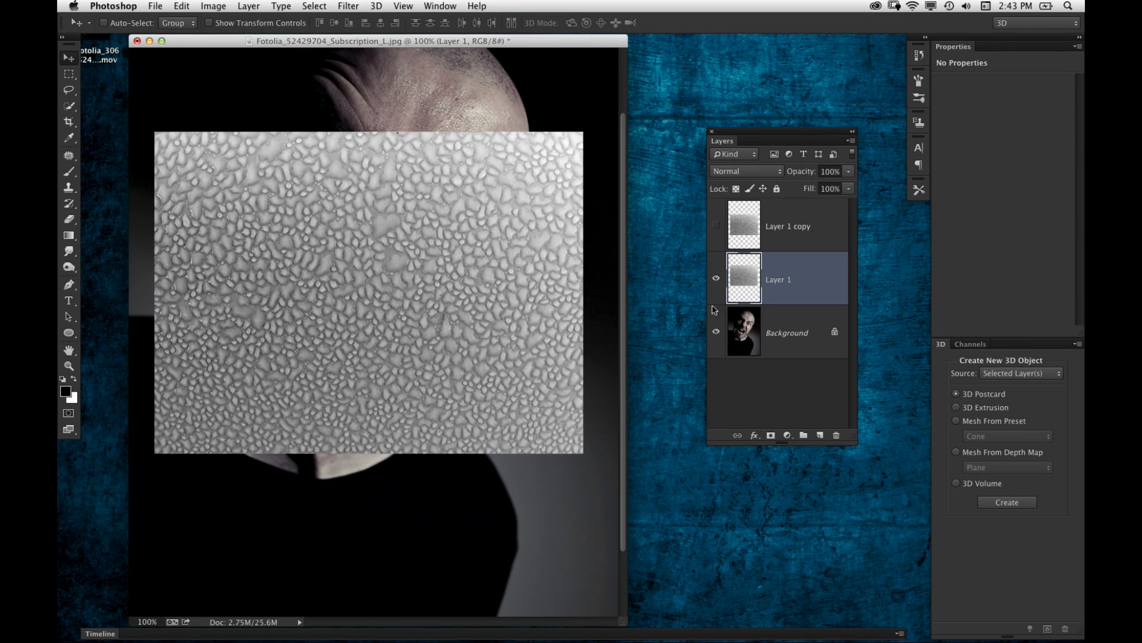
left_click(831, 172)
type("50")
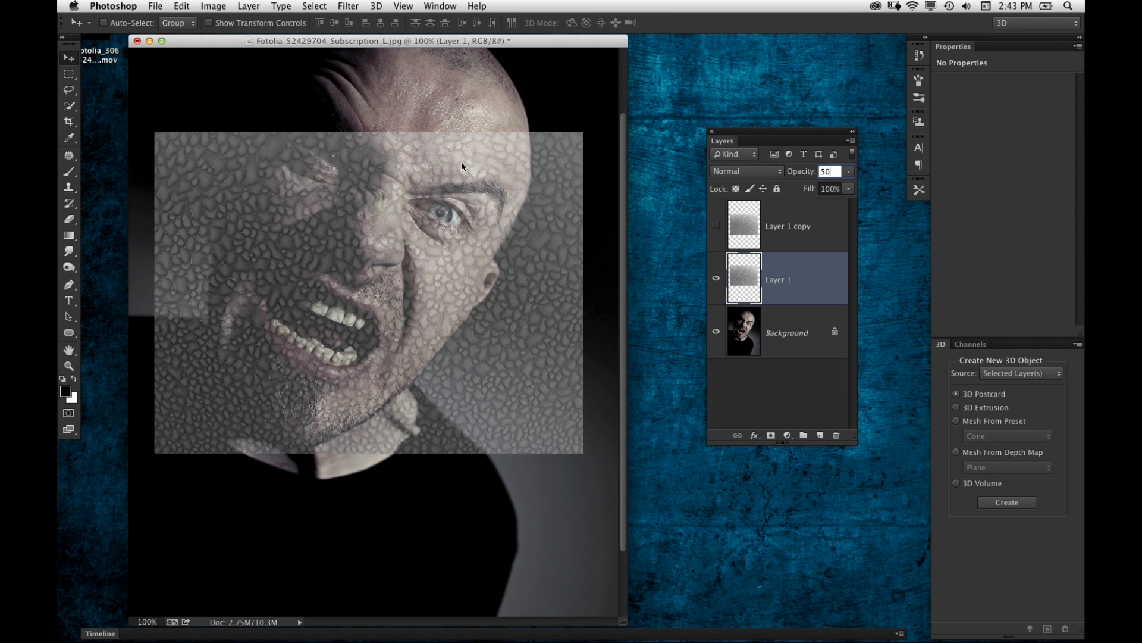
Free-transform Layer 1 over the man's forehead, scaling it to about 77% and rotating it about 25°
key("super+t")
left_click_drag(582, 133, 526, 163)
left_click_drag(423, 245, 421, 266)
scroll(483, 185, "up", 3)
scroll(483, 187, "up", 3)
left_click_drag(412, 330, 466, 150)
left_click_drag(602, 194, 612, 253)
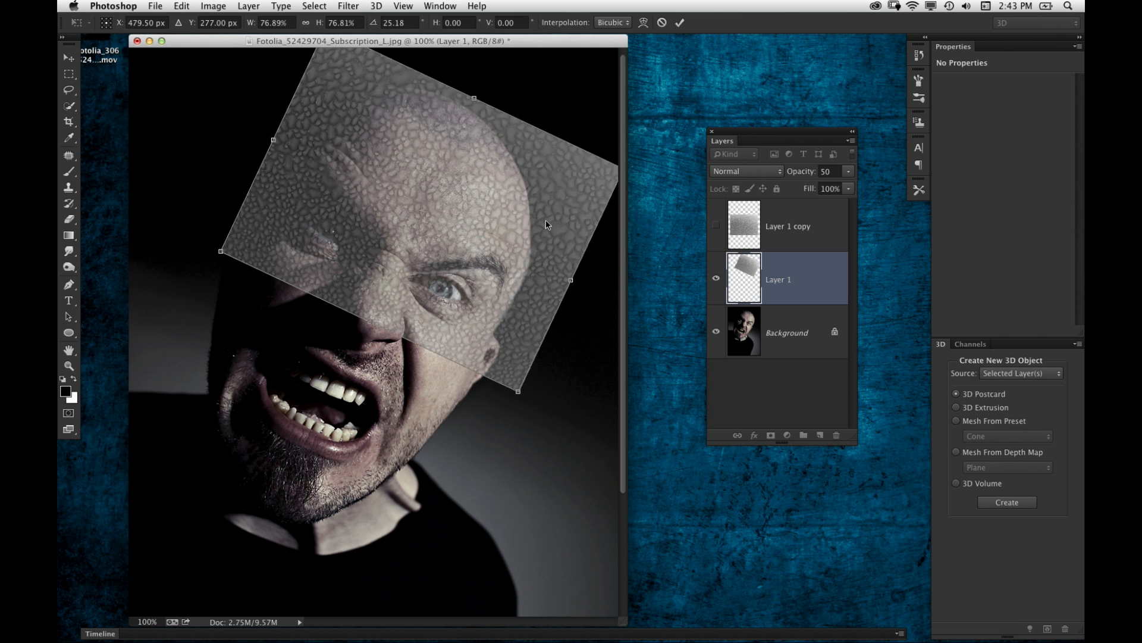
Warp the texture's upper and outer edges so the pattern curves around the top of the bald head
right_click(464, 219)
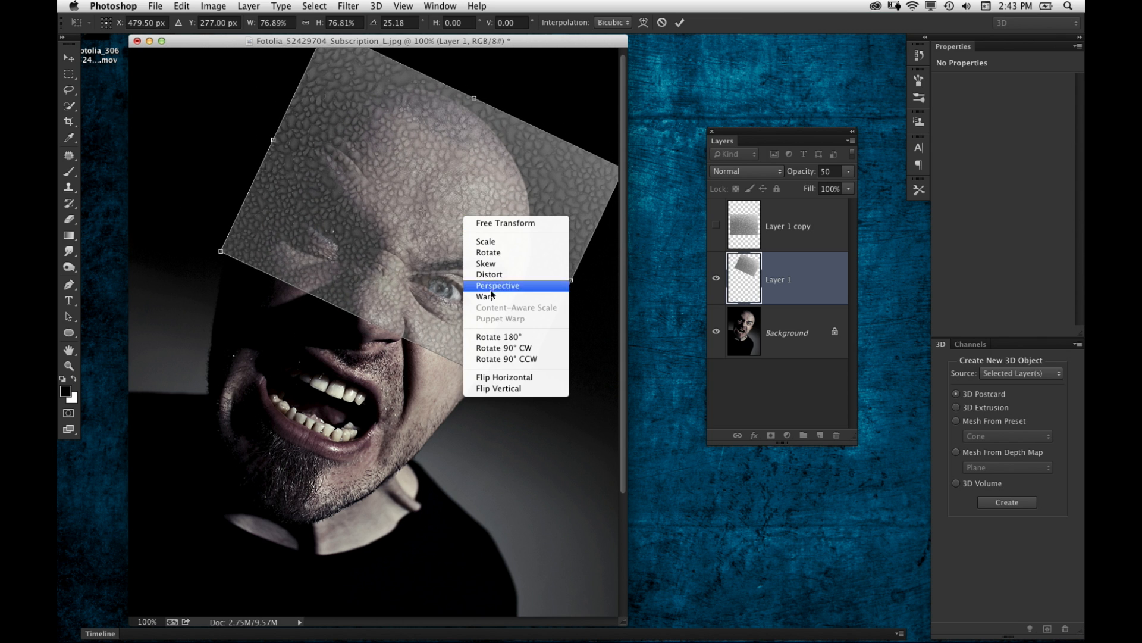
left_click(487, 296)
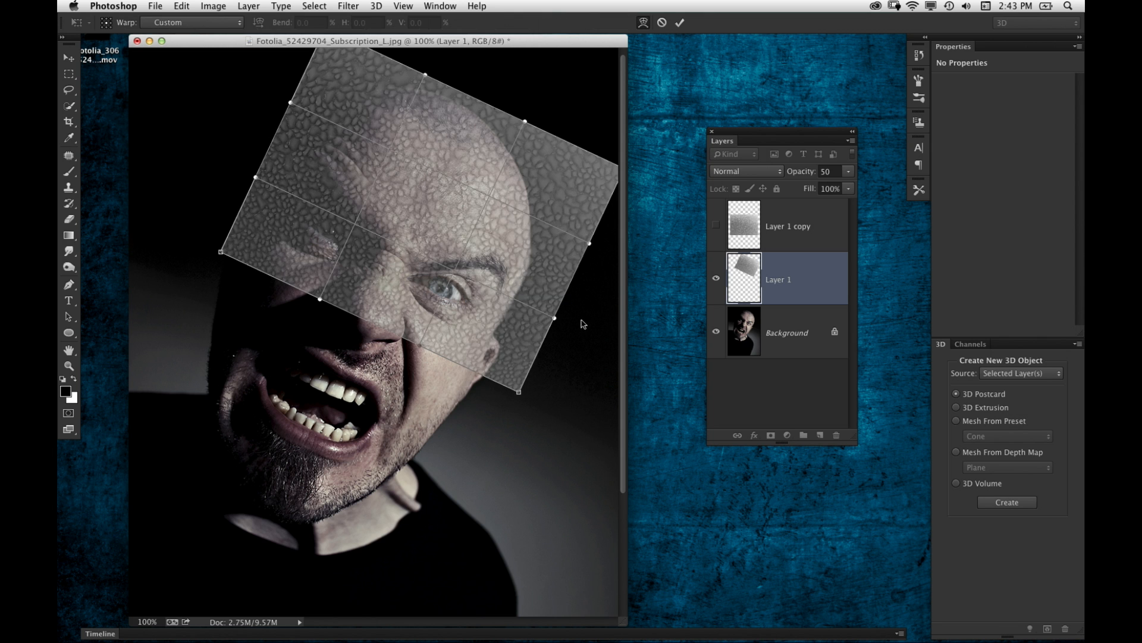
left_click_drag(402, 297, 561, 226)
left_click_drag(557, 150, 533, 163)
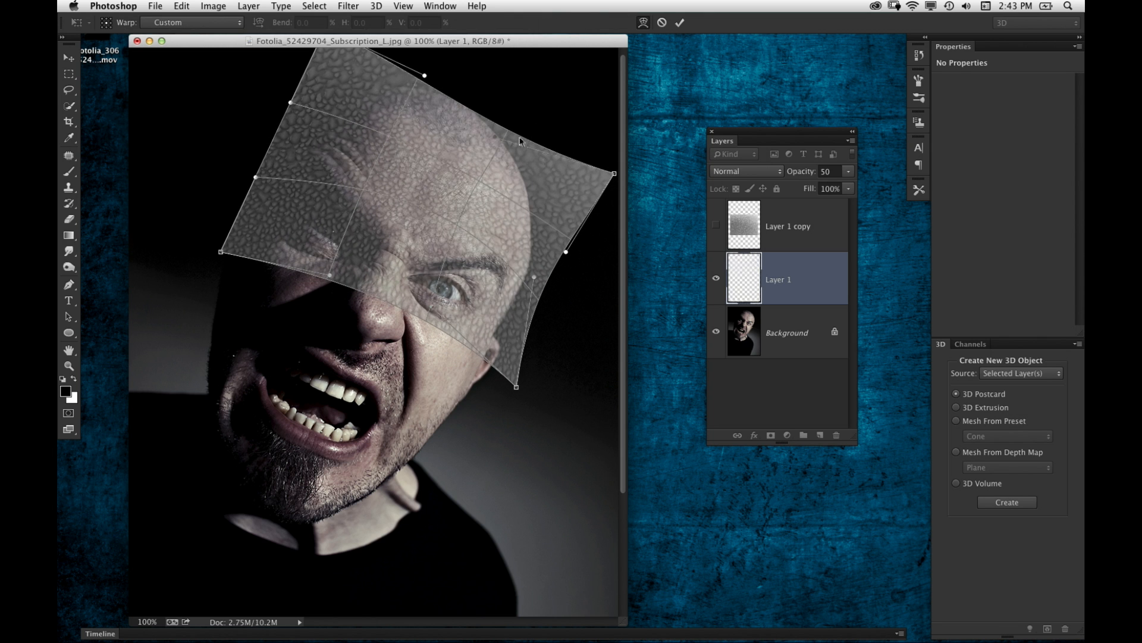
left_click_drag(364, 81, 448, 57)
left_click_drag(348, 76, 343, 90)
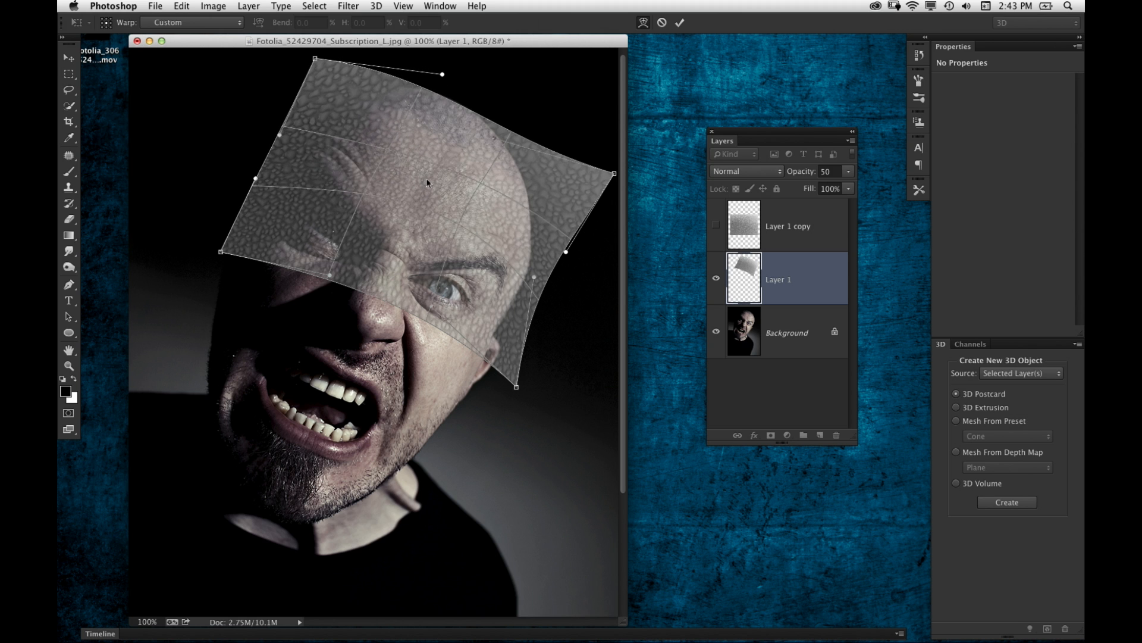
left_click_drag(453, 151, 445, 130)
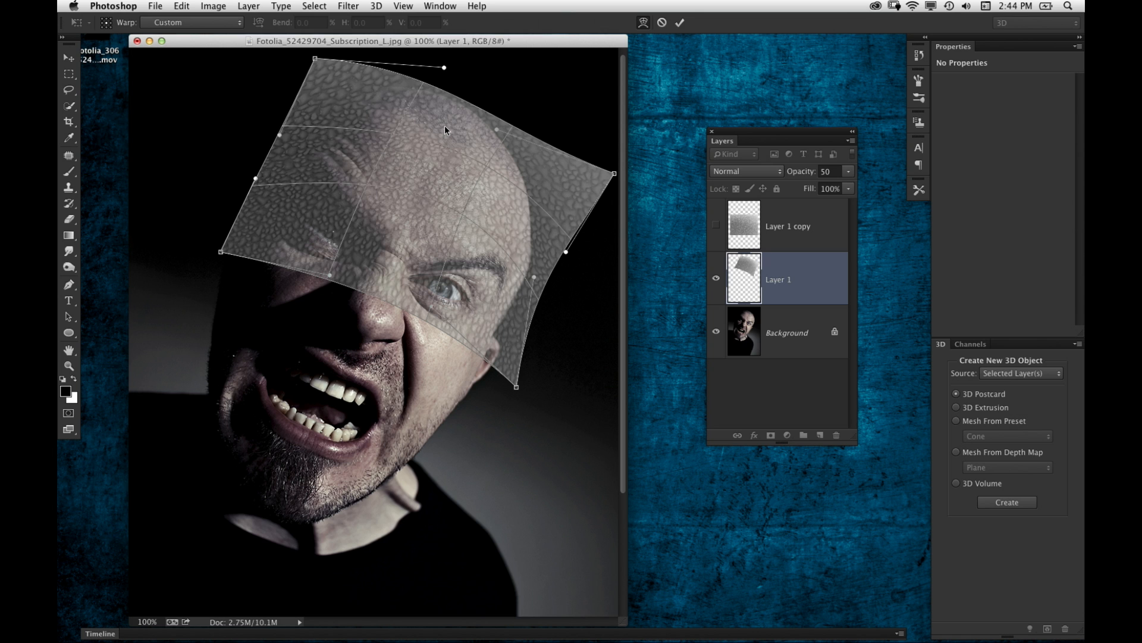
left_click_drag(438, 162, 475, 94)
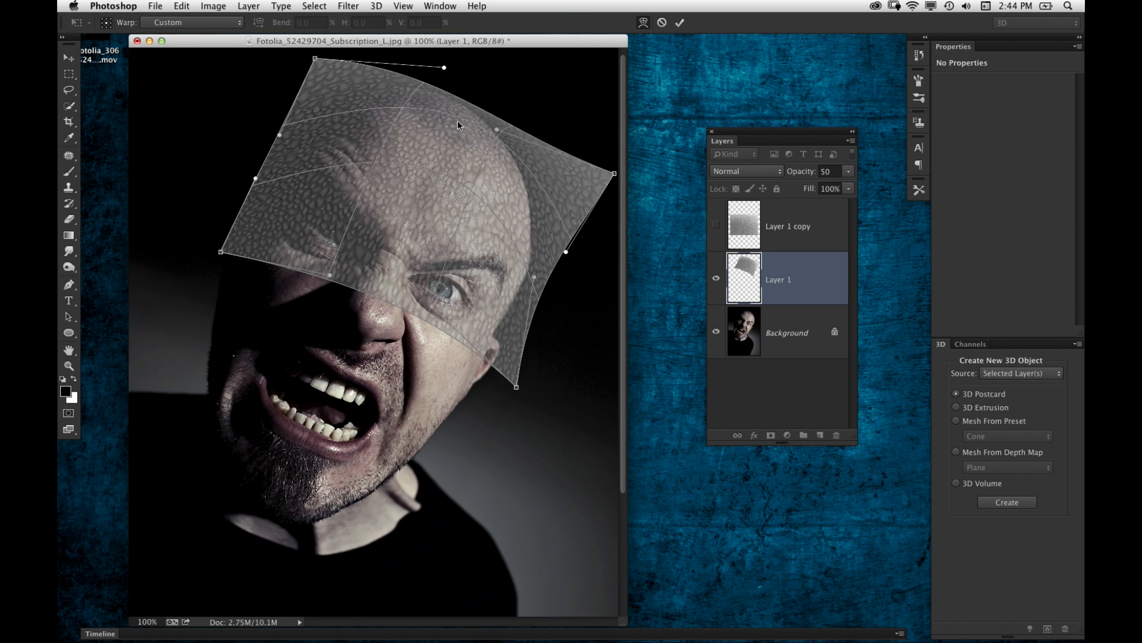
Warp the texture's lower edge up to the brow line, refine its side corners, and apply the transform
left_click_drag(276, 240, 304, 199)
left_click_drag(516, 387, 528, 325)
left_click_drag(540, 271, 556, 254)
left_click_drag(449, 180, 444, 191)
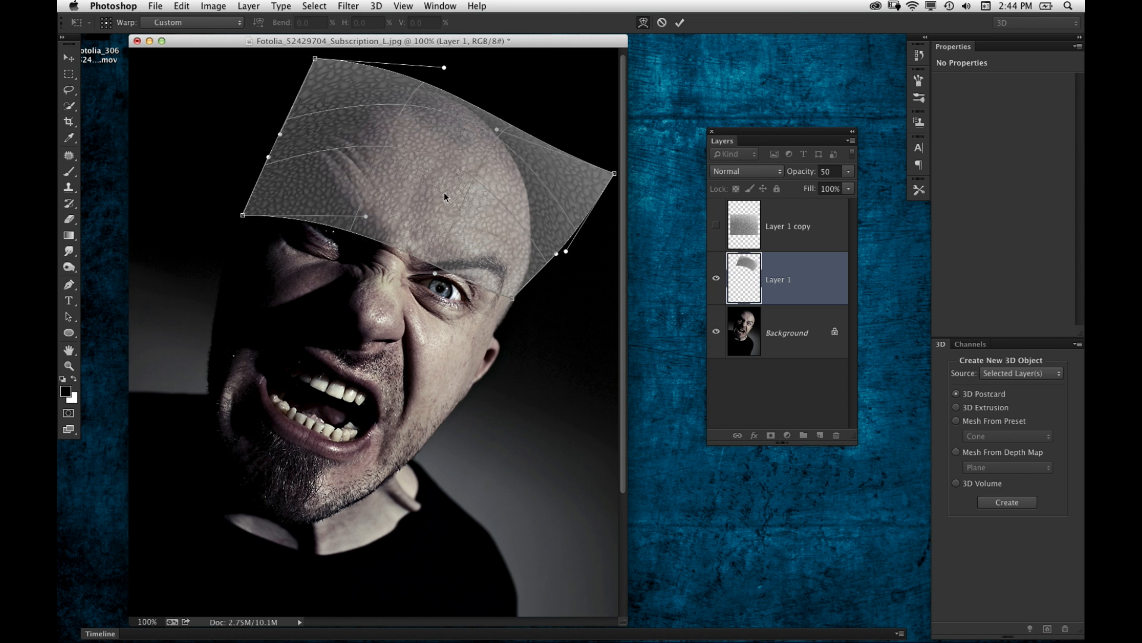
left_click_drag(277, 143, 285, 140)
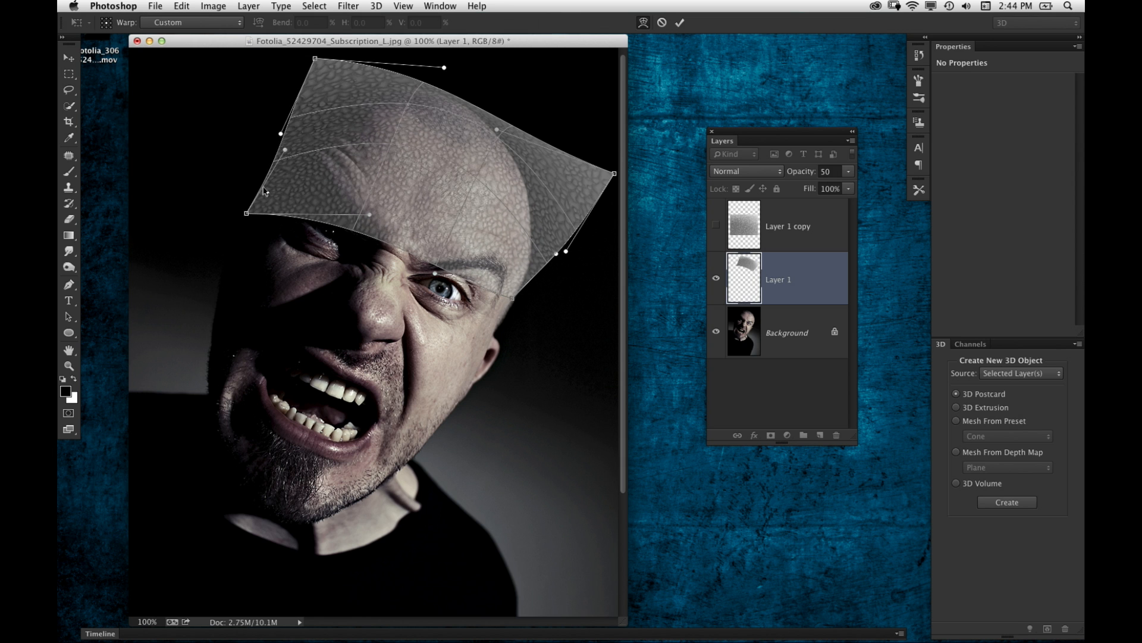
left_click_drag(266, 186, 276, 168)
left_click_drag(335, 124, 337, 114)
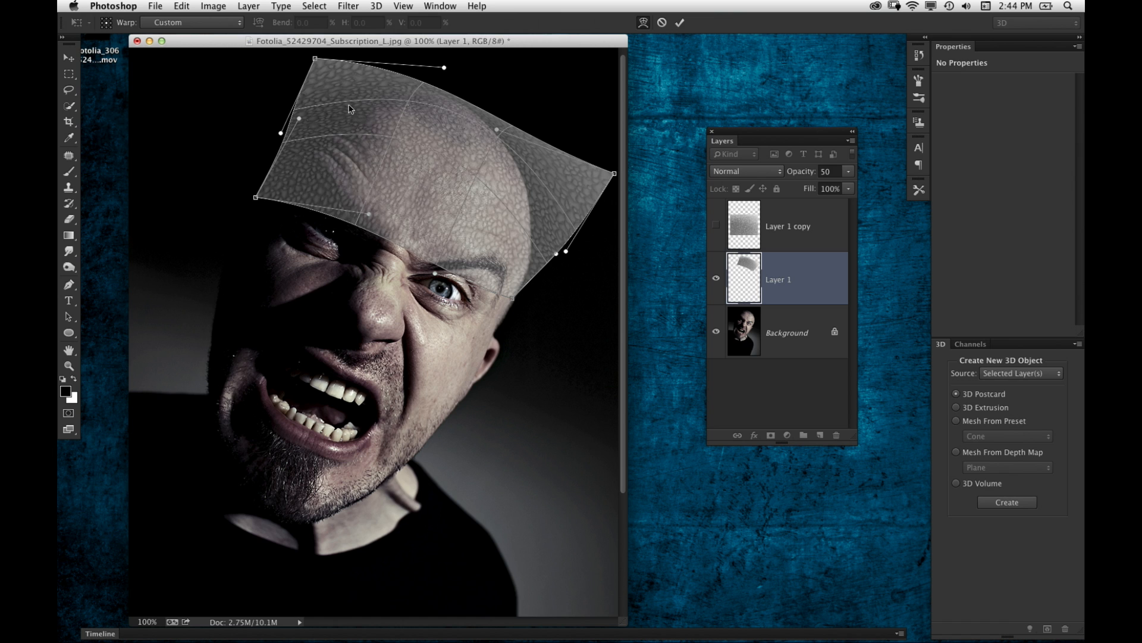
left_click_drag(583, 185, 576, 187)
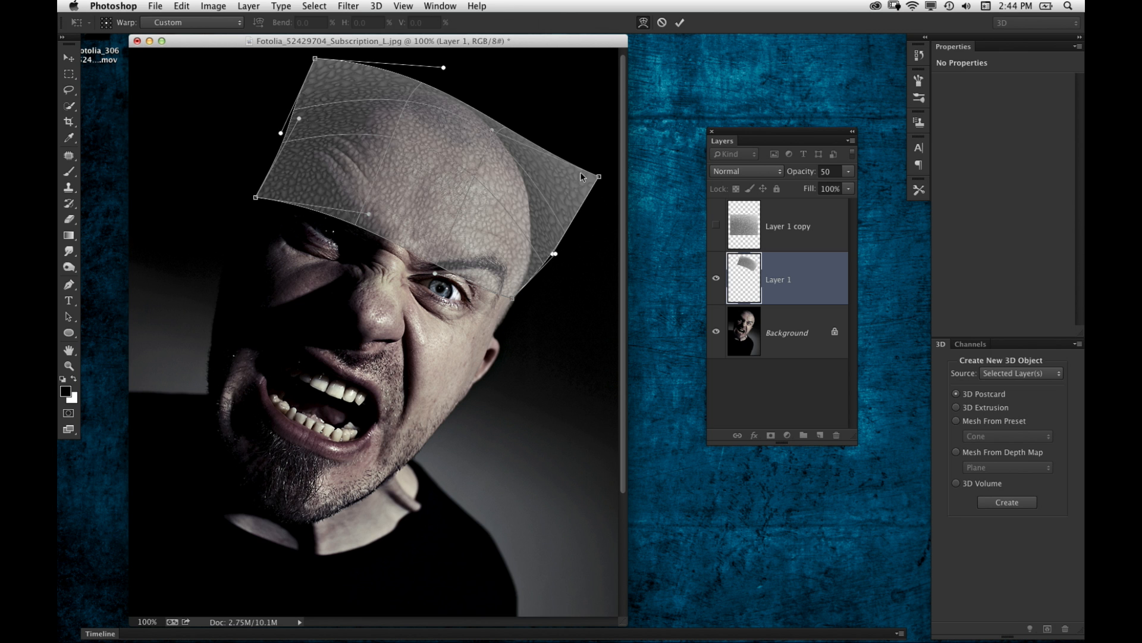
key("Return")
Set Layer 1's opacity back to 100% and move the Layers panel and document window to uncover the textured forehead
key("super+plus")
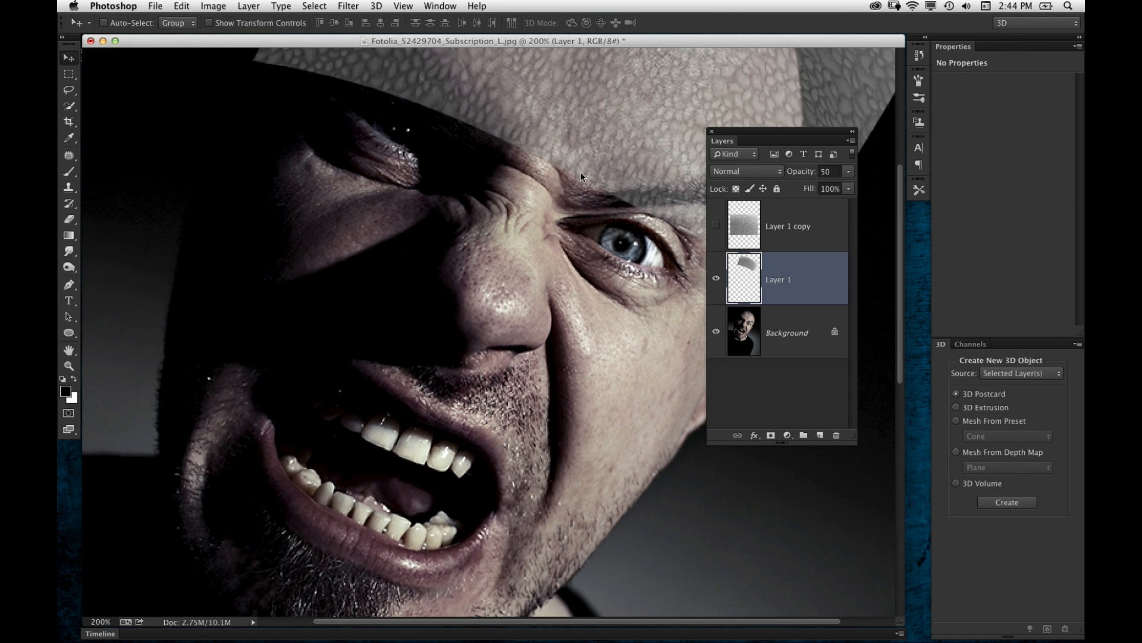
scroll(580, 171, "up", 8)
scroll(580, 171, "right", 3)
left_click_drag(802, 171, 897, 188)
left_click_drag(785, 135, 854, 171)
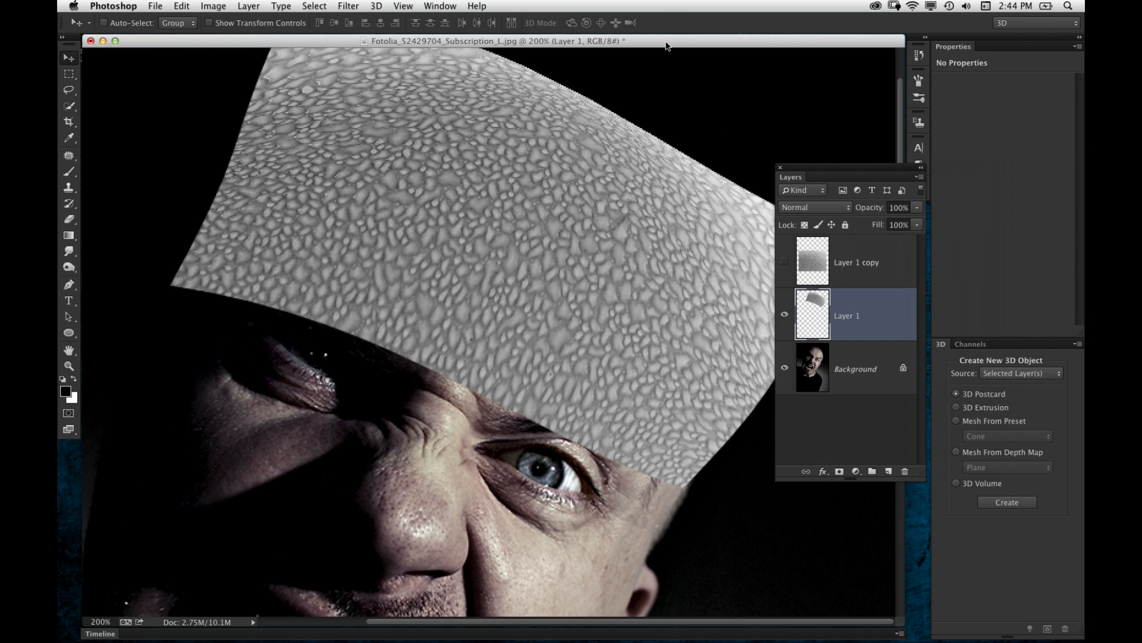
left_click_drag(666, 46, 573, 45)
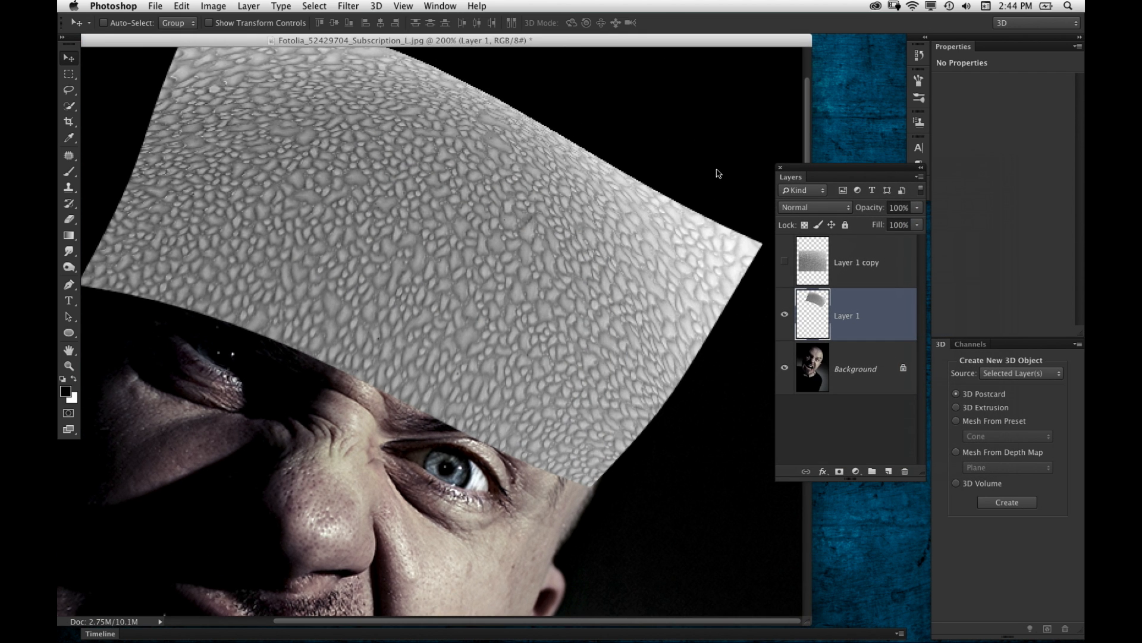
Colorize Layer 1 orange with Hue/Saturation, using a hue of about 22 and a saturation of 63
key("super+u")
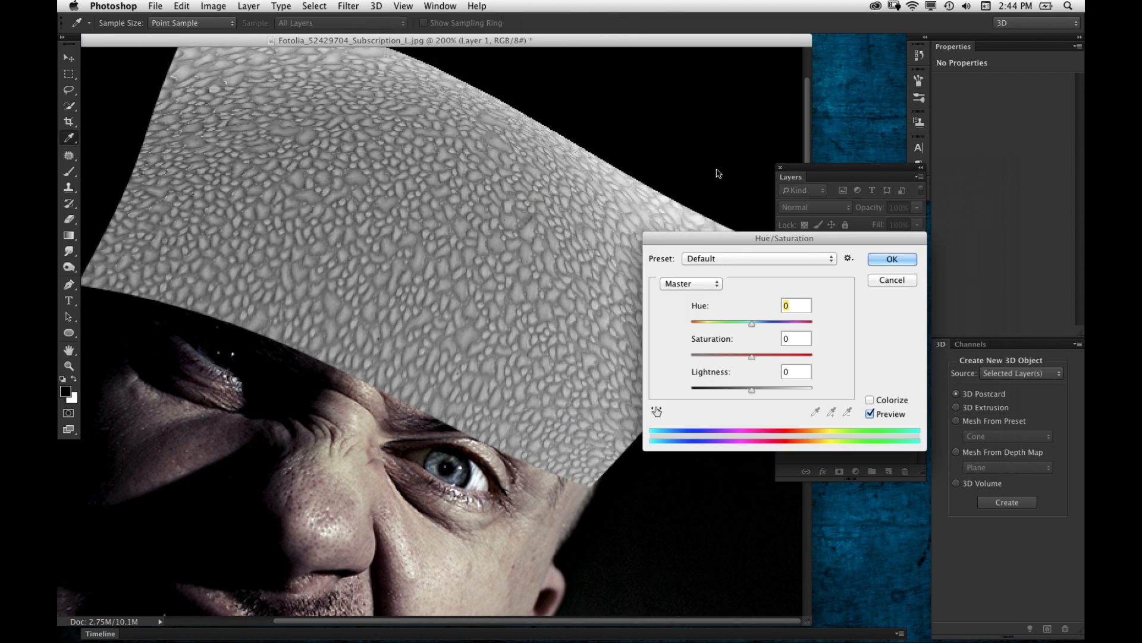
left_click(878, 402)
left_click(708, 323)
left_click_drag(722, 358, 704, 325)
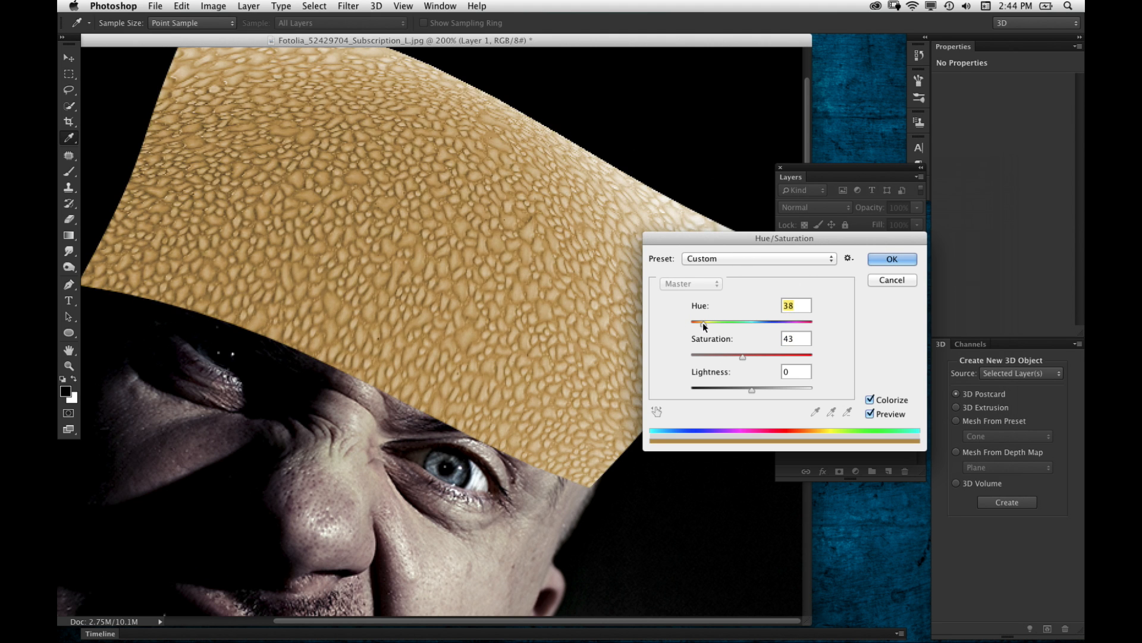
left_click_drag(742, 357, 767, 357)
left_click_drag(704, 325, 699, 326)
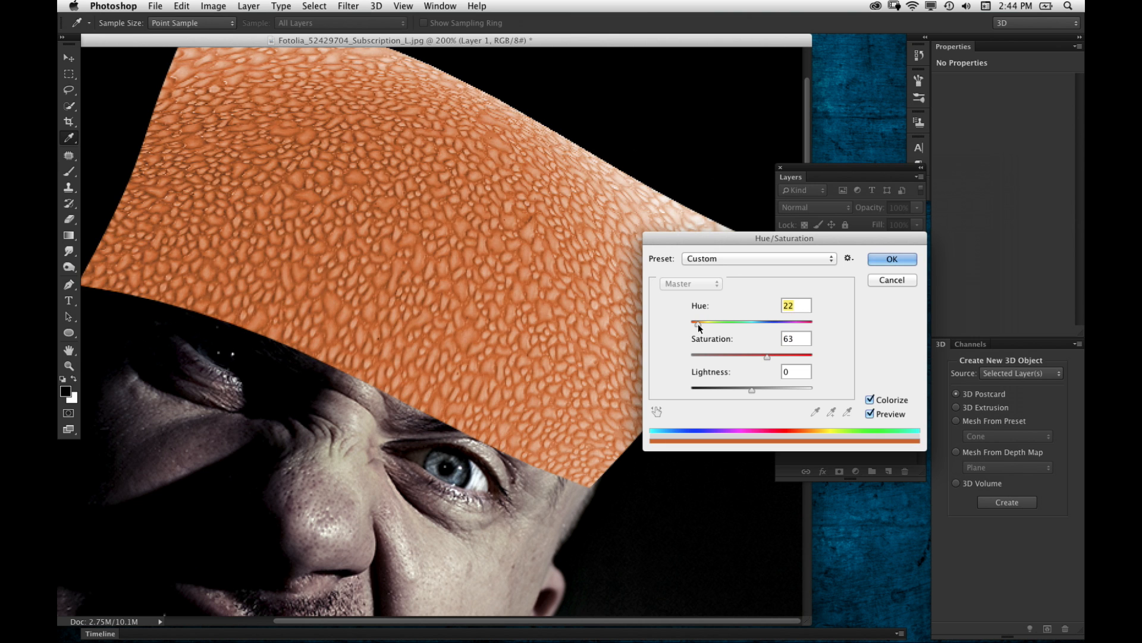
left_click(892, 259)
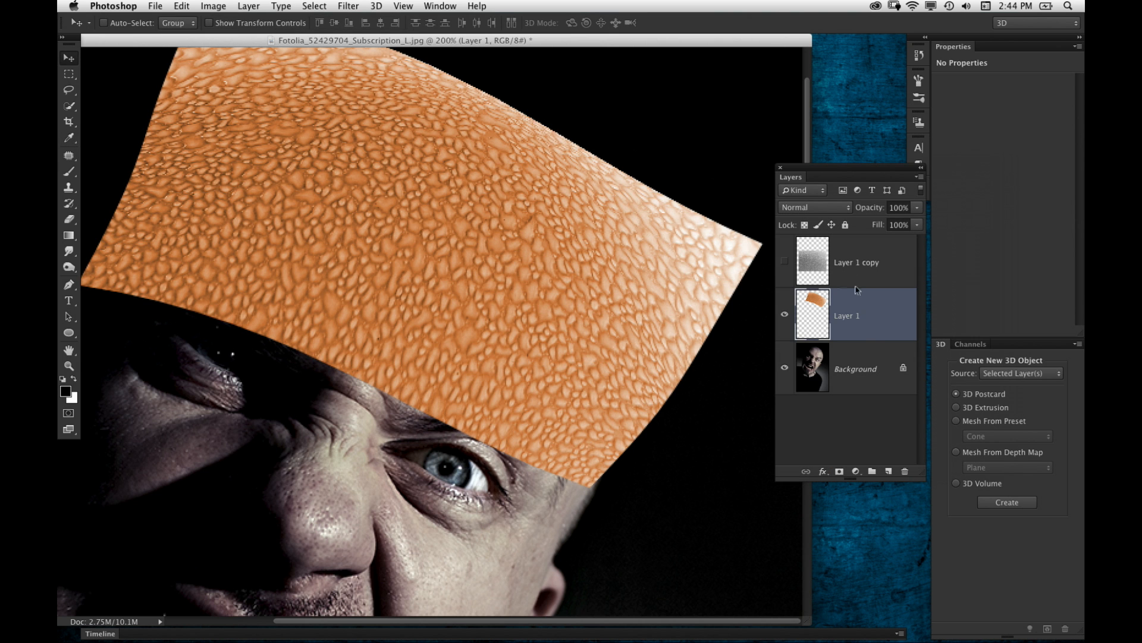
Try the Color Burn blend mode on Layer 1 and switch it to Multiply
left_click(829, 207)
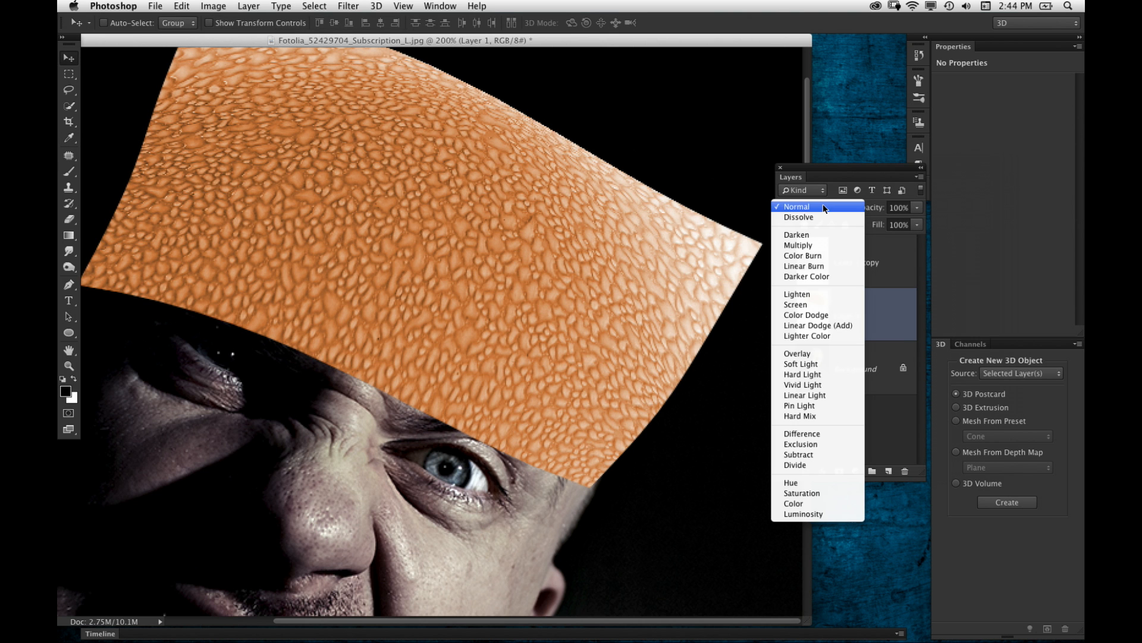
left_click(826, 258)
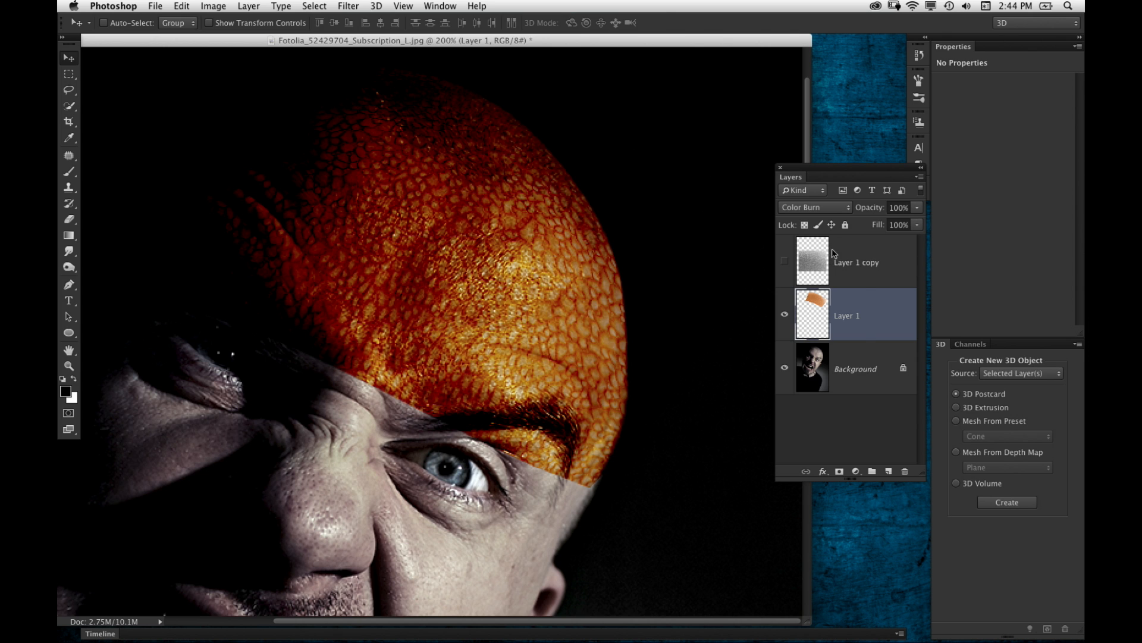
left_click(834, 207)
left_click(835, 200)
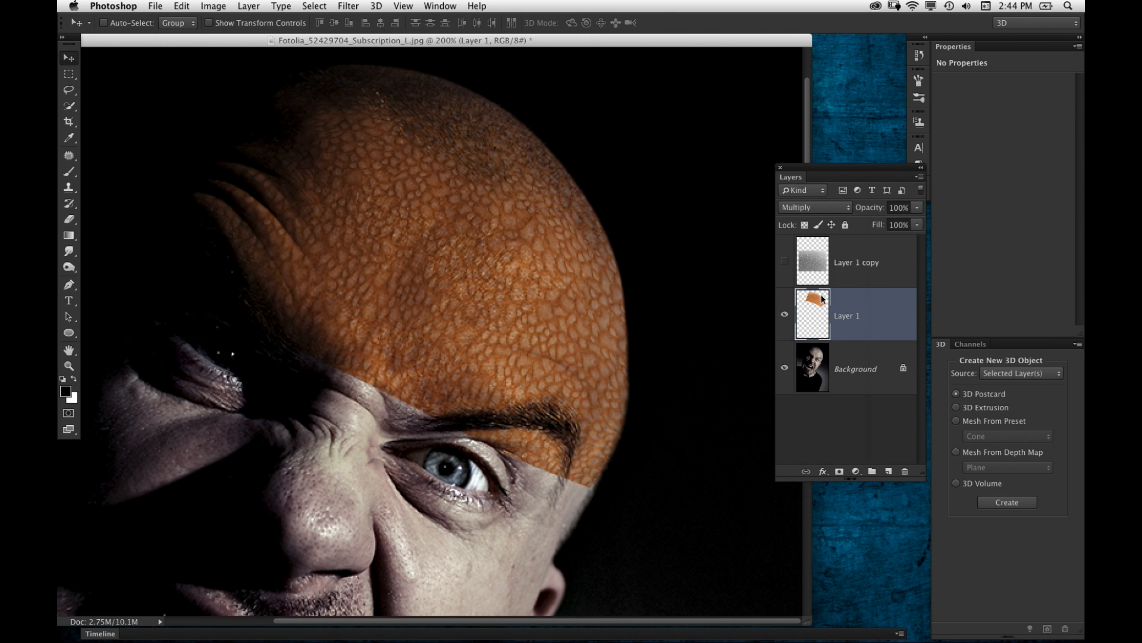
Add a layer mask to Layer 1 and fade the texture around the eyebrow's outer end with a black-to-transparent radial gradient
left_click(840, 471)
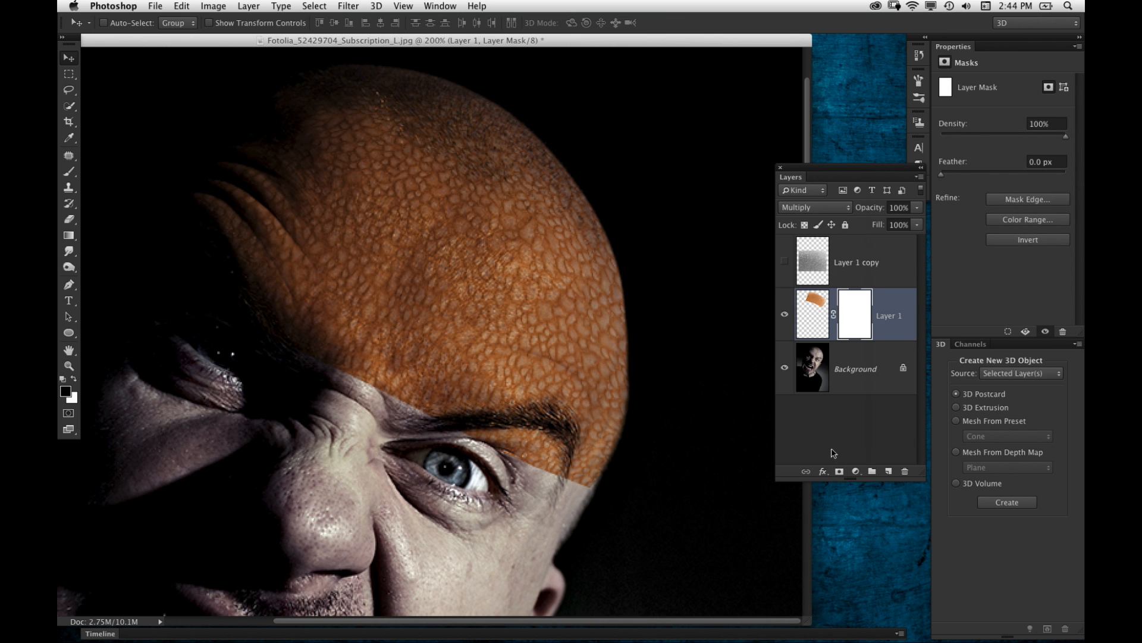
scroll(542, 265, "left", 5)
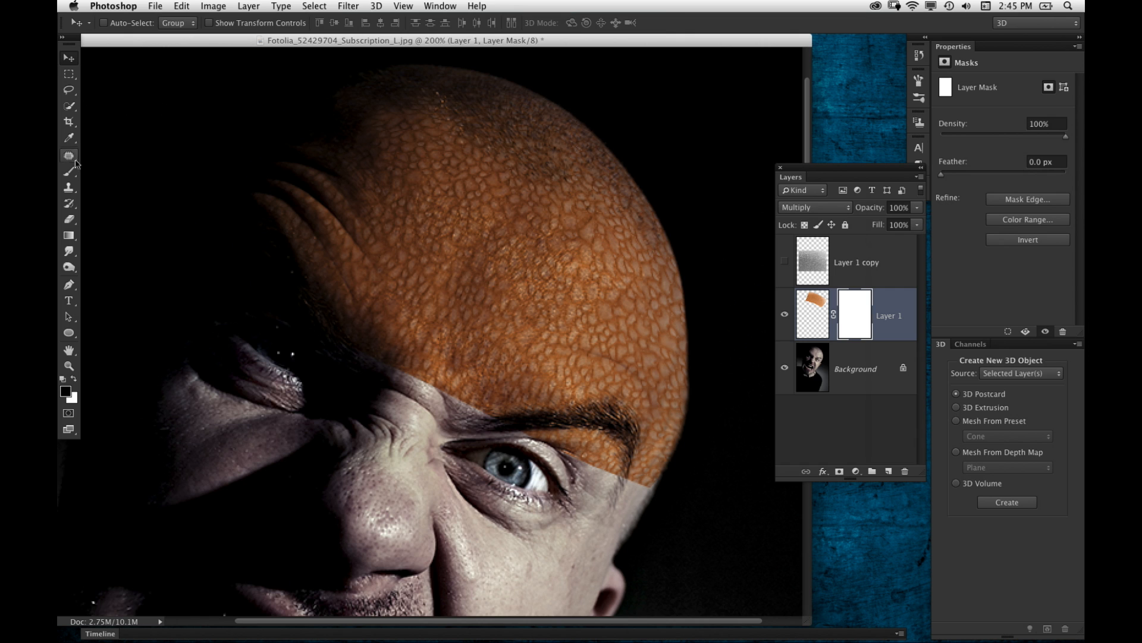
left_click(69, 235)
left_click(114, 238)
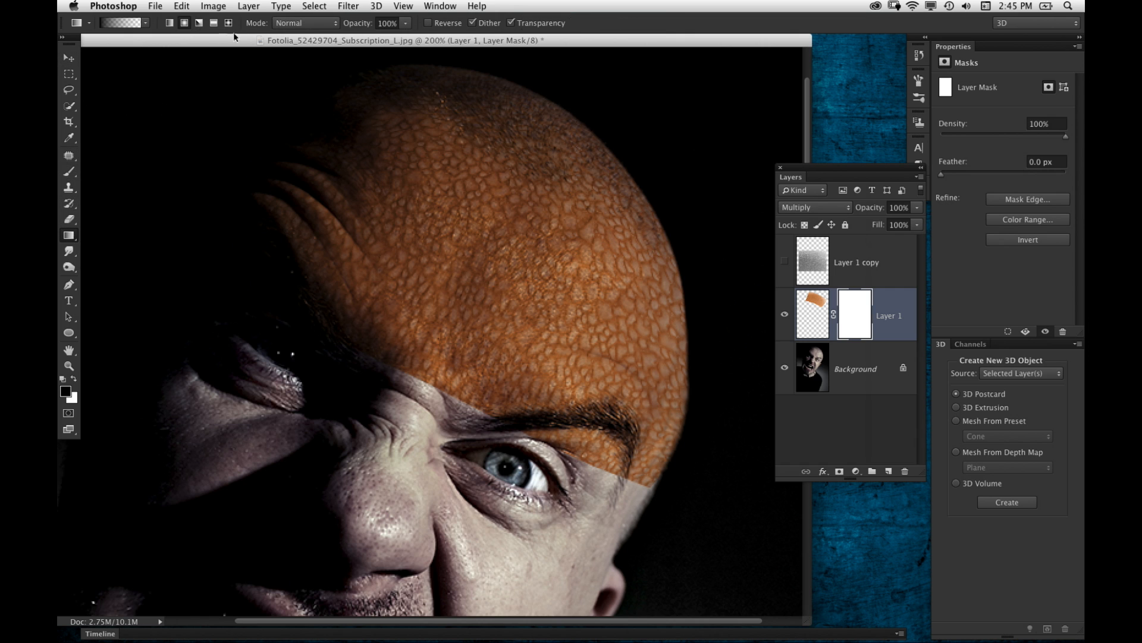
left_click(184, 24)
left_click_drag(638, 470, 630, 405)
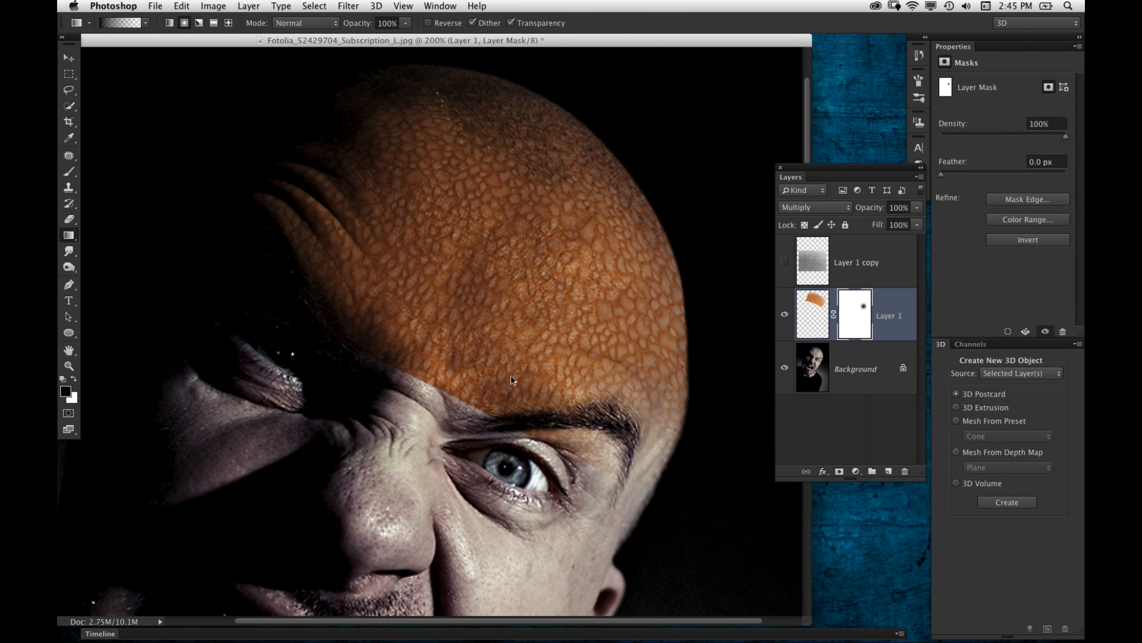
Fade the rest of the texture's lower edge, from mid-brow to the shadowed temple, with more radial gradients on the mask
left_click_drag(511, 377, 510, 369)
left_click_drag(481, 405, 457, 346)
left_click_drag(417, 384, 418, 336)
left_click_drag(373, 370, 383, 304)
left_click_drag(219, 270, 218, 218)
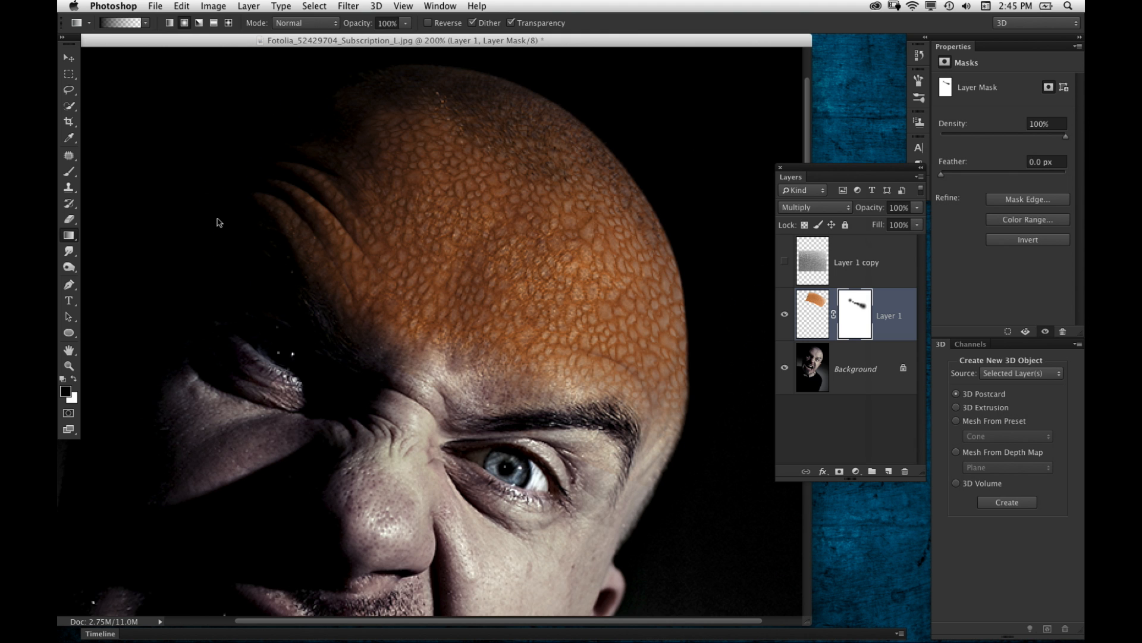
Set the blend mode of the masked Layer 1 to Color Burn
scroll(398, 276, "up", 3)
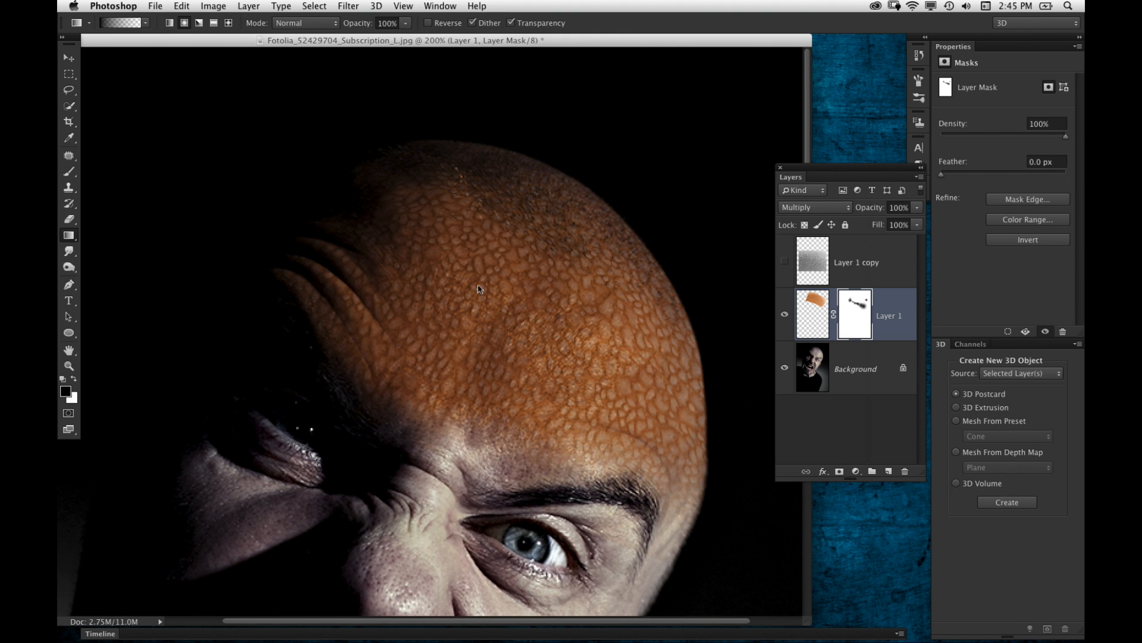
scroll(464, 274, "left", 3)
scroll(399, 292, "down", 5)
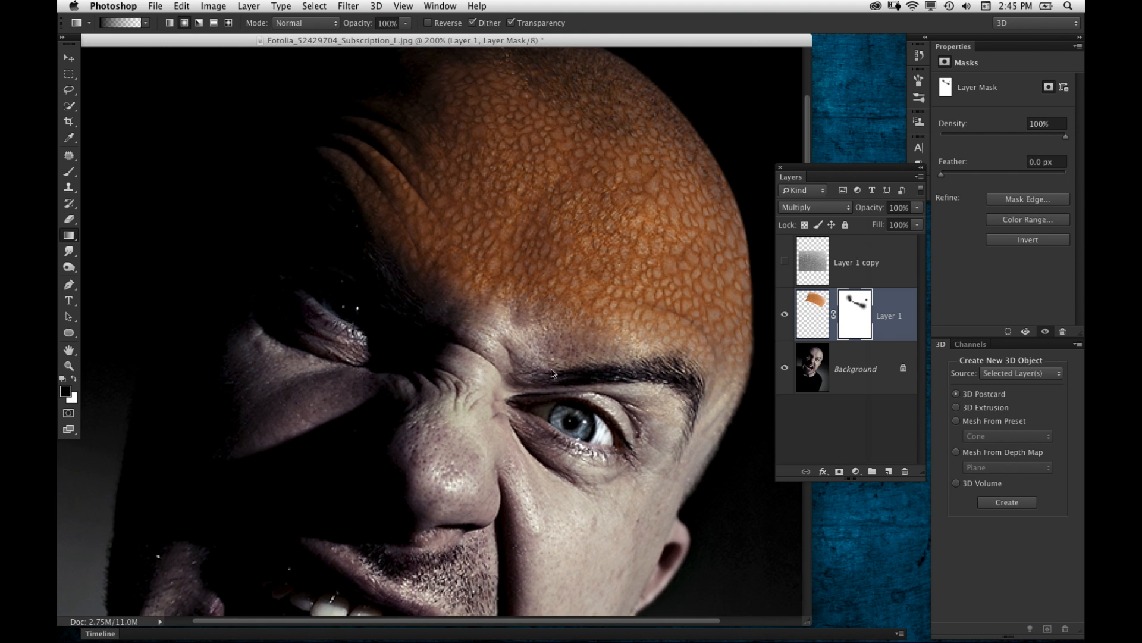
key("super+minus")
key("super+plus")
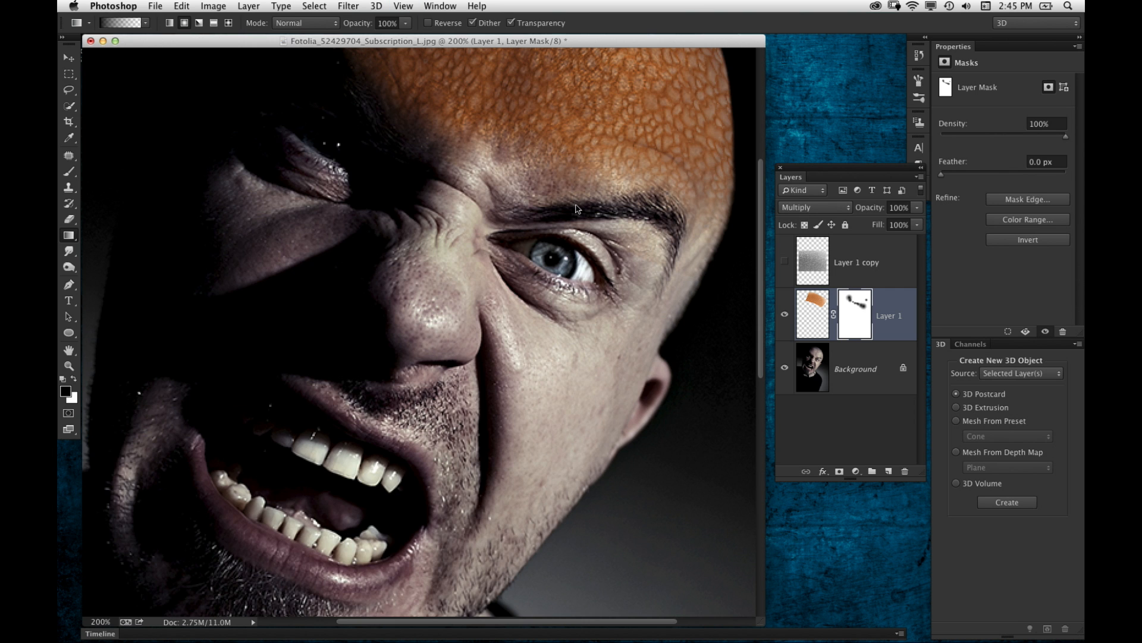
scroll(617, 282, "up", 5)
scroll(617, 281, "right", 3)
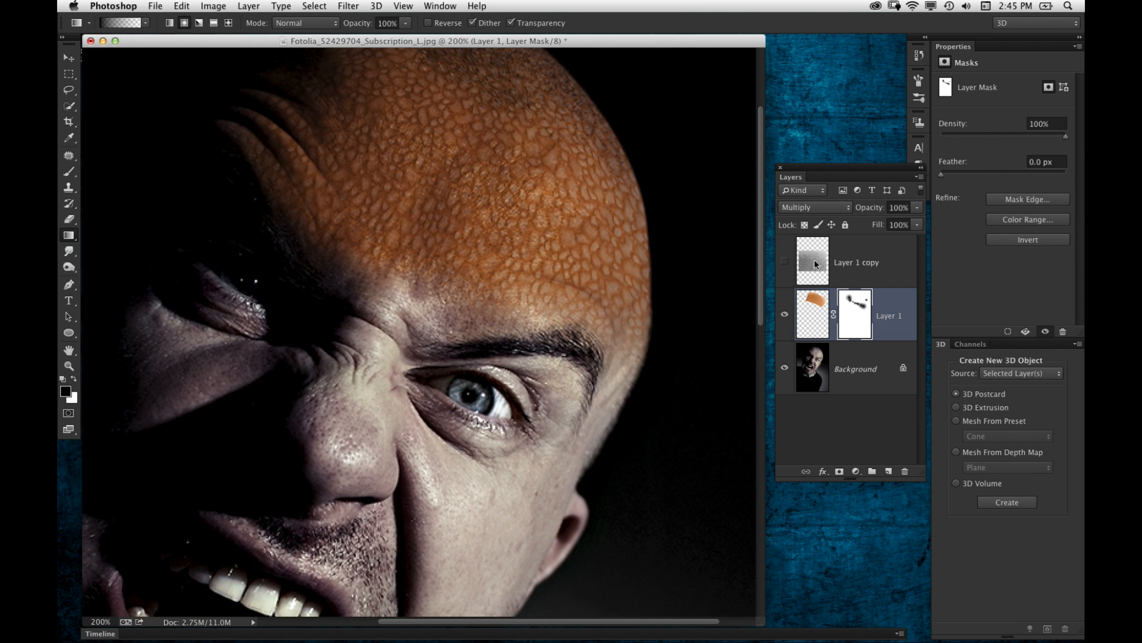
left_click(816, 265)
left_click(808, 316)
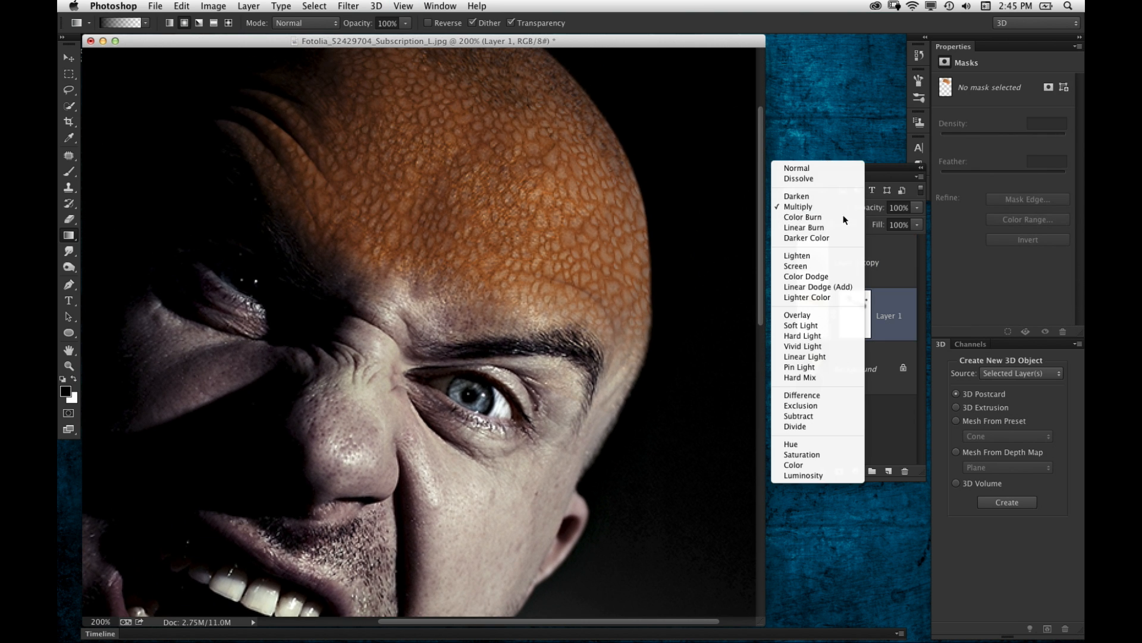
left_click(803, 217)
left_click(833, 208)
left_click(919, 141)
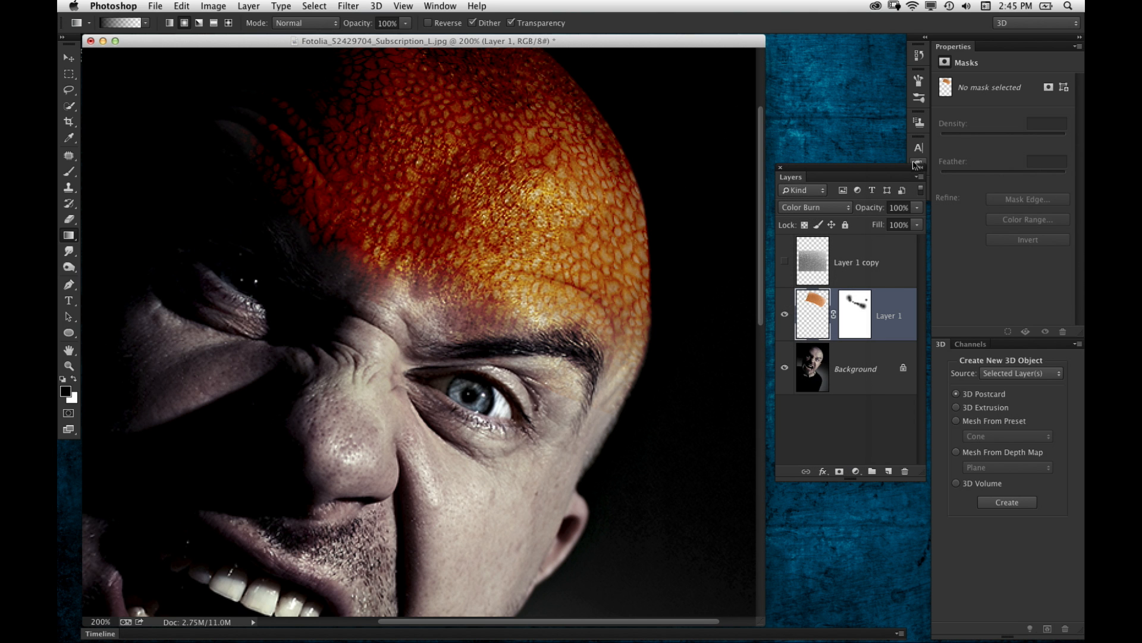
Split Layer 1's Underlying Layer white Blend If slider to 99 / 255 so the skin highlights show through the texture
key("super+minus")
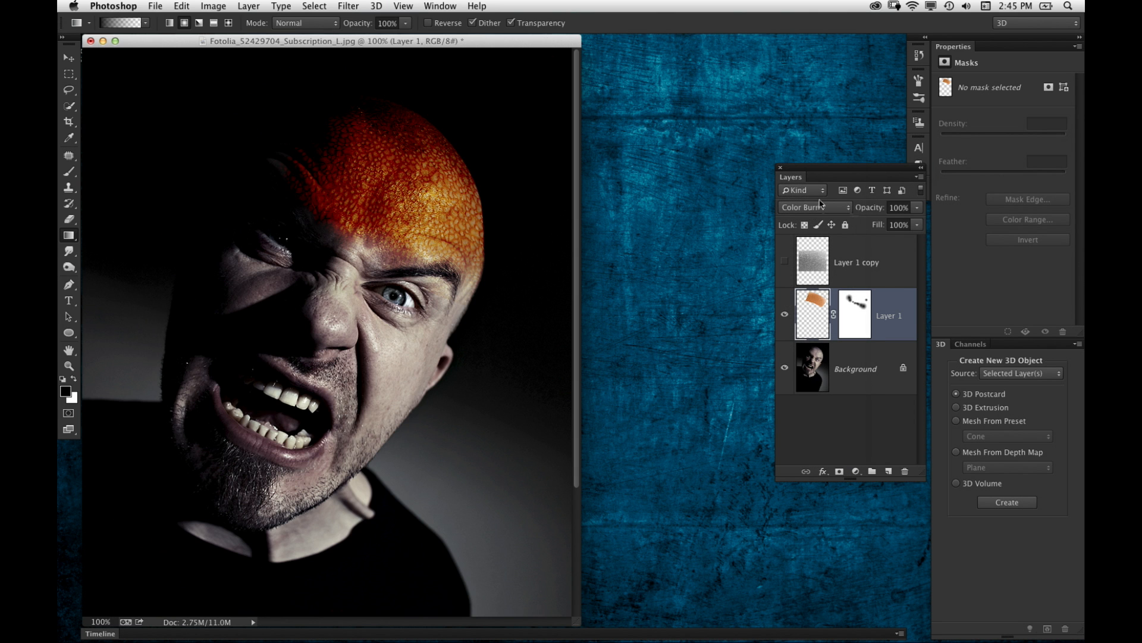
key("super+plus")
key("super+plus")
left_click_drag(565, 308, 373, 504)
left_click_drag(471, 296, 423, 434)
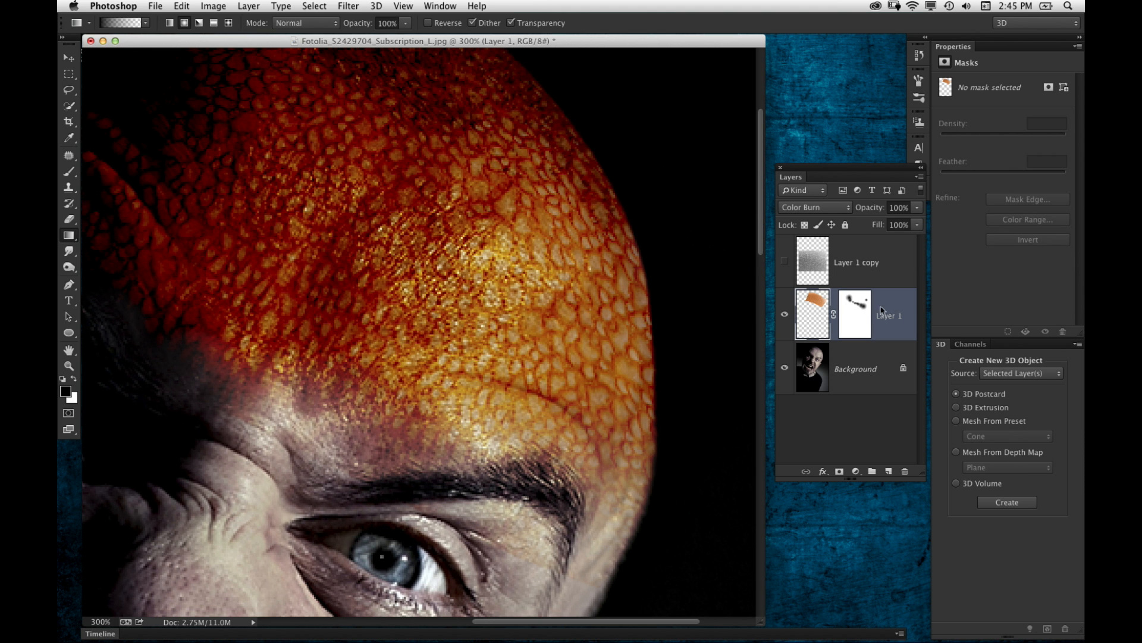
double_click(904, 299)
left_click_drag(633, 192, 843, 175)
left_click_drag(939, 446, 846, 442)
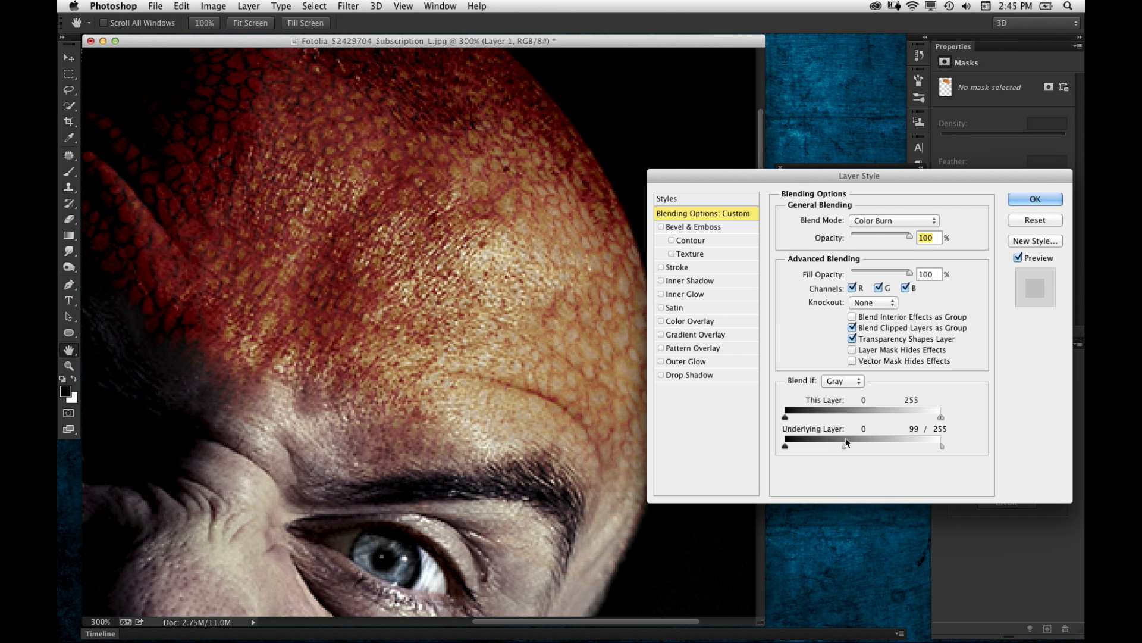
left_click(1013, 201)
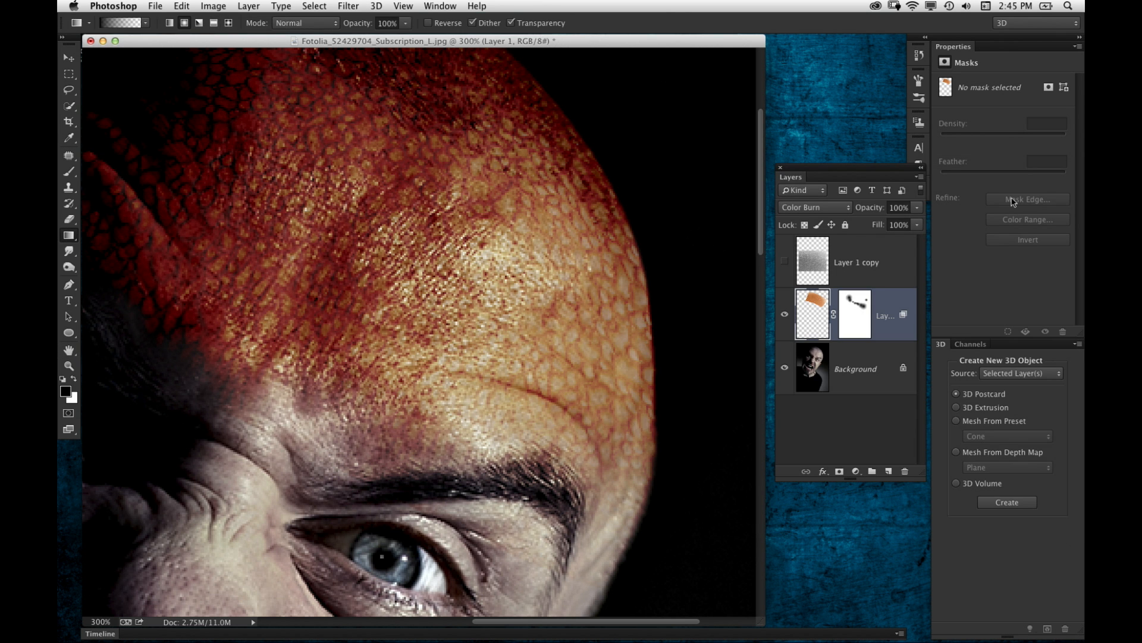
Turn on the hidden Layer 1 copy so its grey texture shows over the portrait
key("super+minus")
key("super+minus")
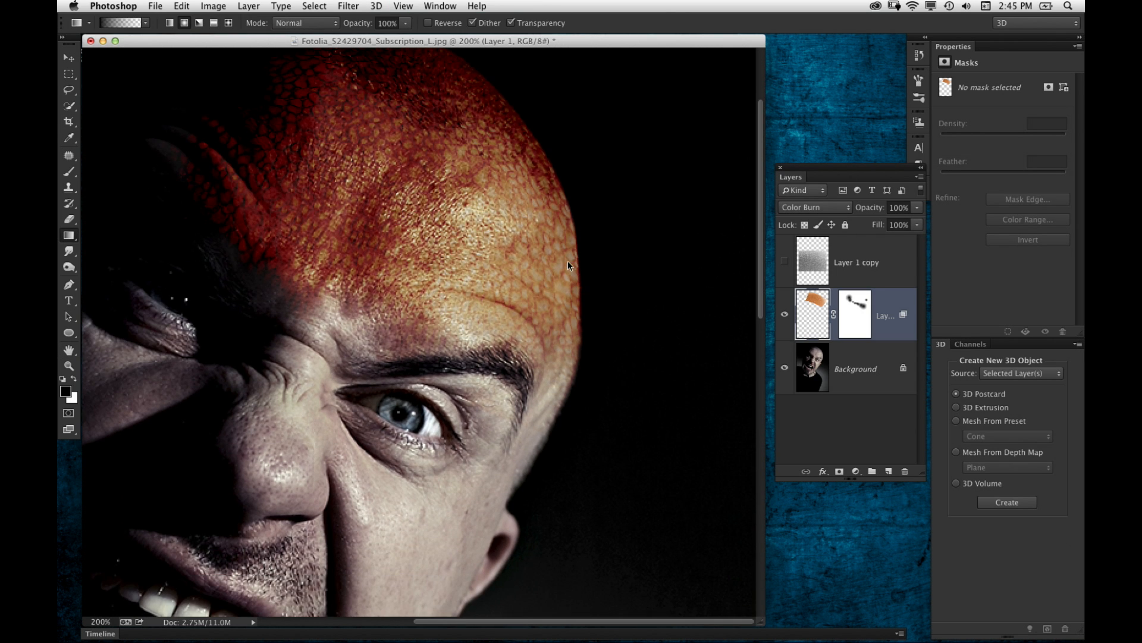
key("super+plus")
key("super+plus")
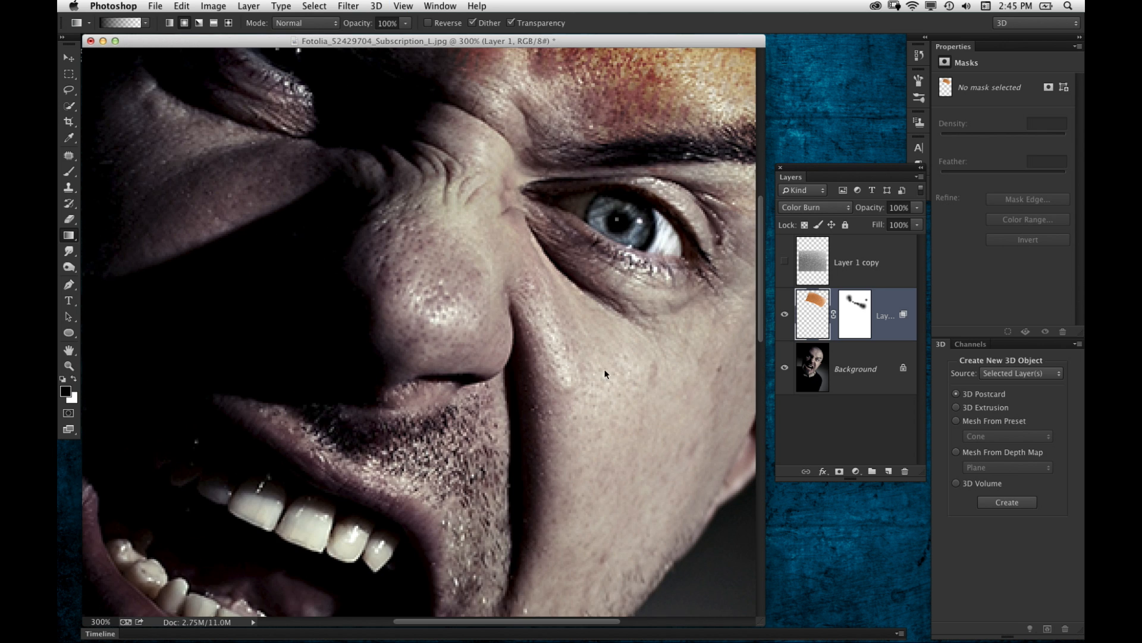
left_click_drag(605, 373, 446, 345)
left_click(786, 263)
key("super+minus")
key("super+minus")
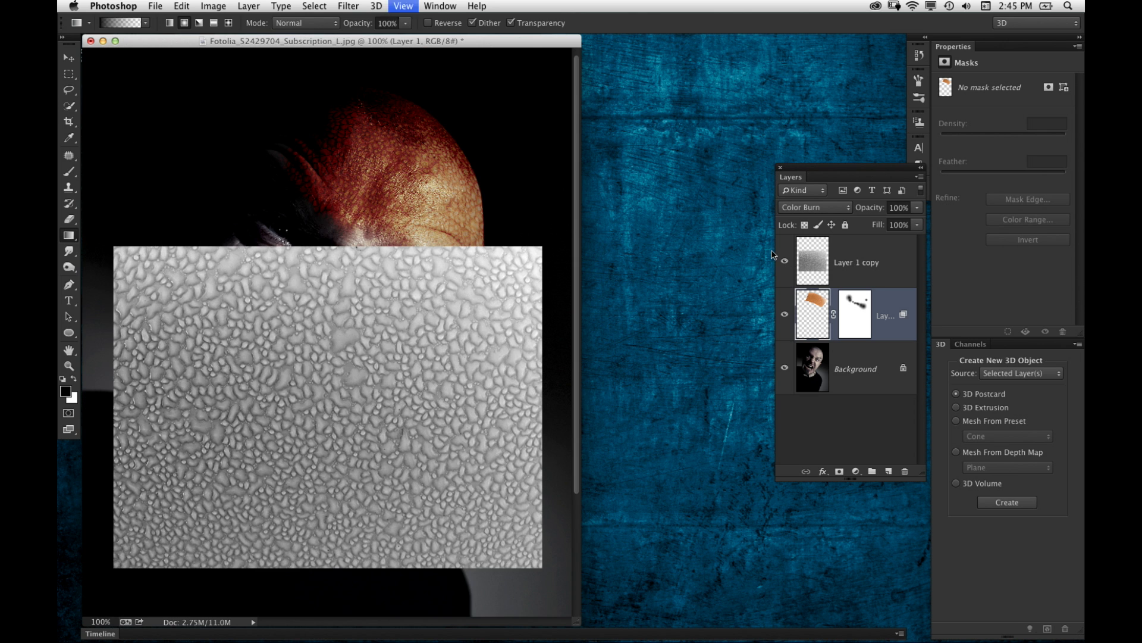
Duplicate Layer 1 copy, hide the original, and select the visible duplicate
left_click(808, 258)
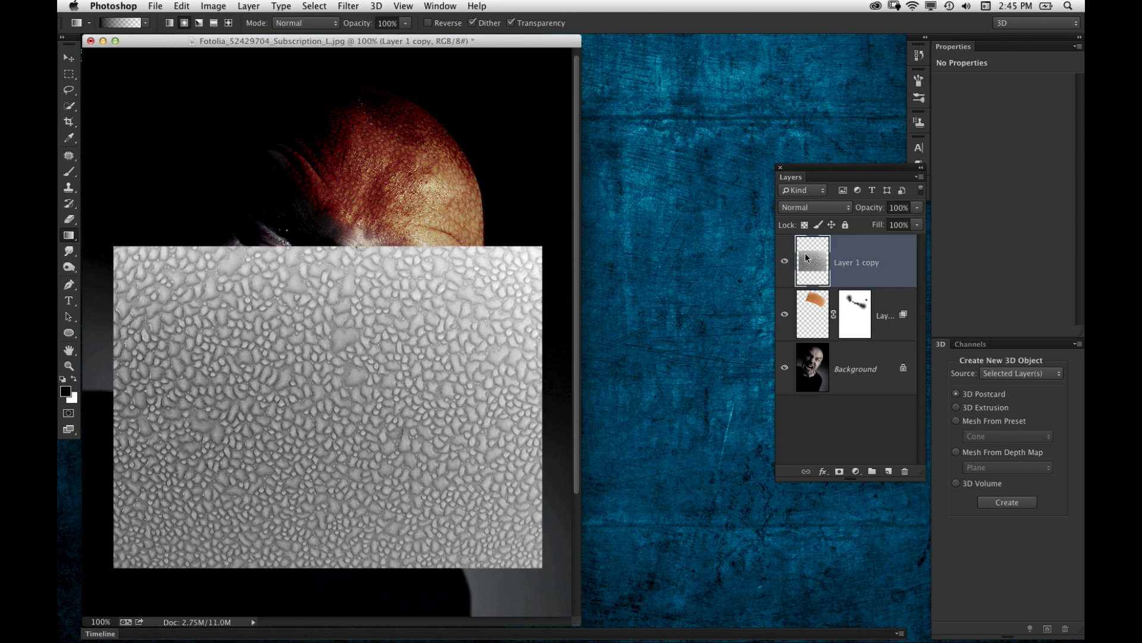
key("super+j")
left_click(816, 296)
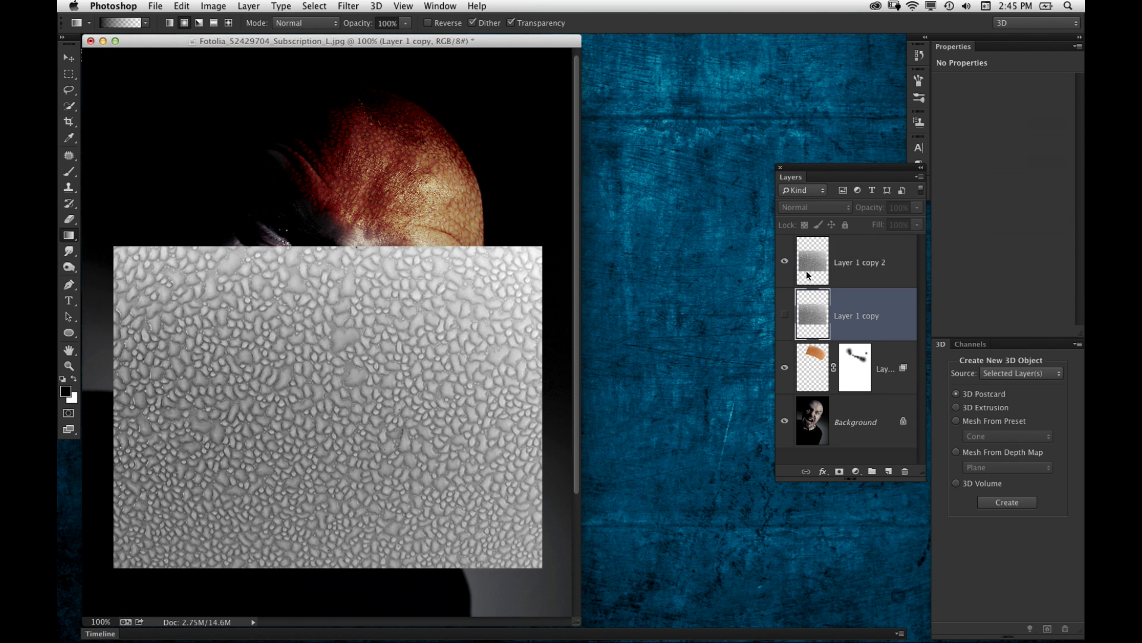
left_click(823, 271)
left_click(785, 259)
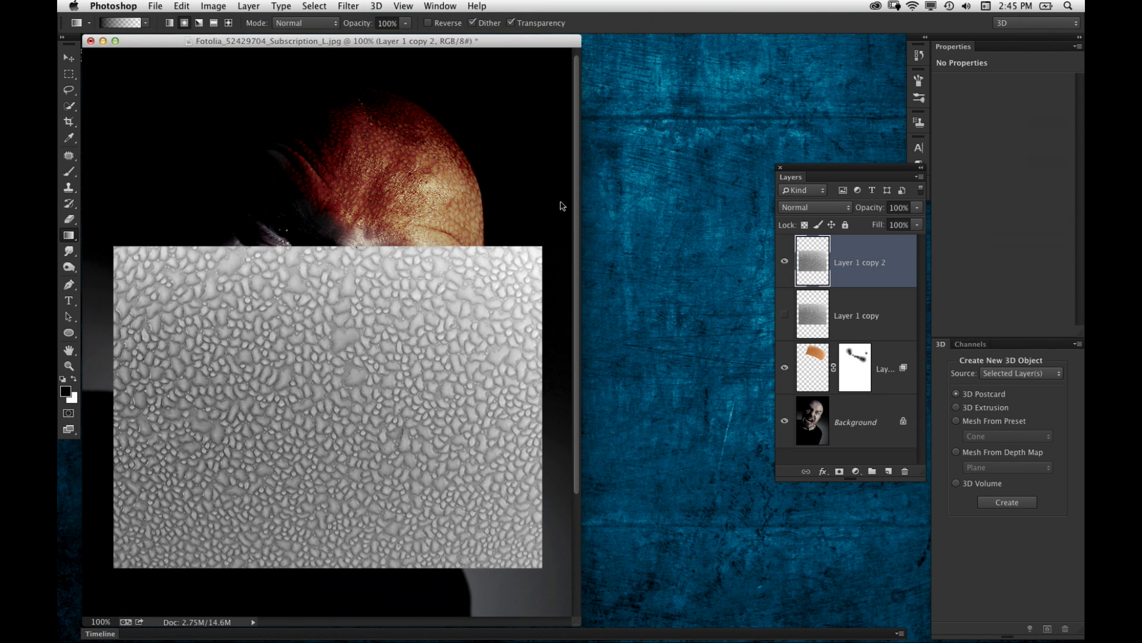
Set the opacity of Layer 1 copy 2 to 50%
right_click(591, 214)
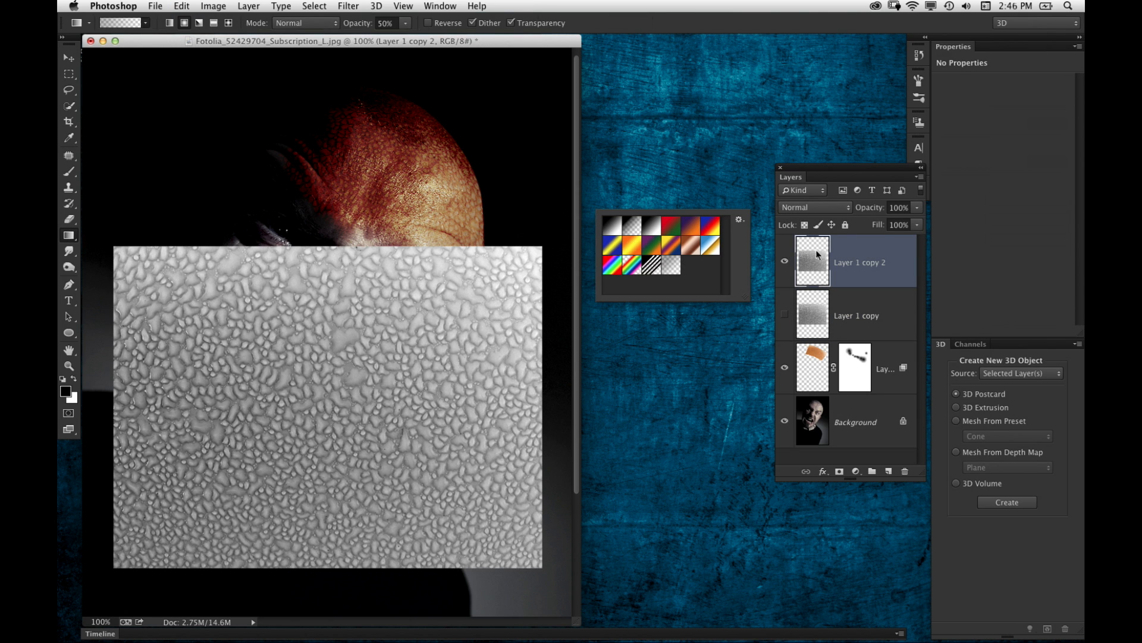
left_click(844, 266)
left_click_drag(905, 210, 851, 208)
type("50")
key("Return")
Shrink, rotate and fit the Layer 1 copy 2 texture over the lit cheek between nose and ear, and switch the transform to Warp
key("super+t")
left_click_drag(542, 247, 399, 354)
left_click_drag(402, 338, 352, 484)
left_click_drag(331, 429, 394, 398)
right_click(398, 380)
left_click(402, 448)
left_click_drag(394, 317, 379, 307)
right_click(359, 380)
left_click_drag(356, 388, 372, 397)
right_click(379, 389)
left_click(405, 470)
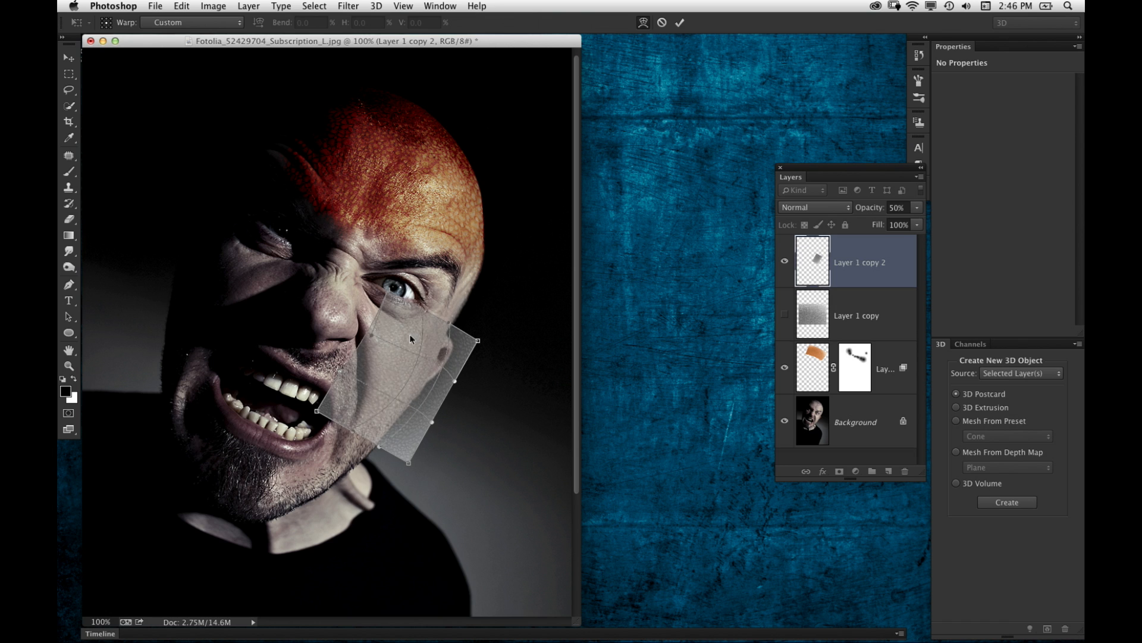